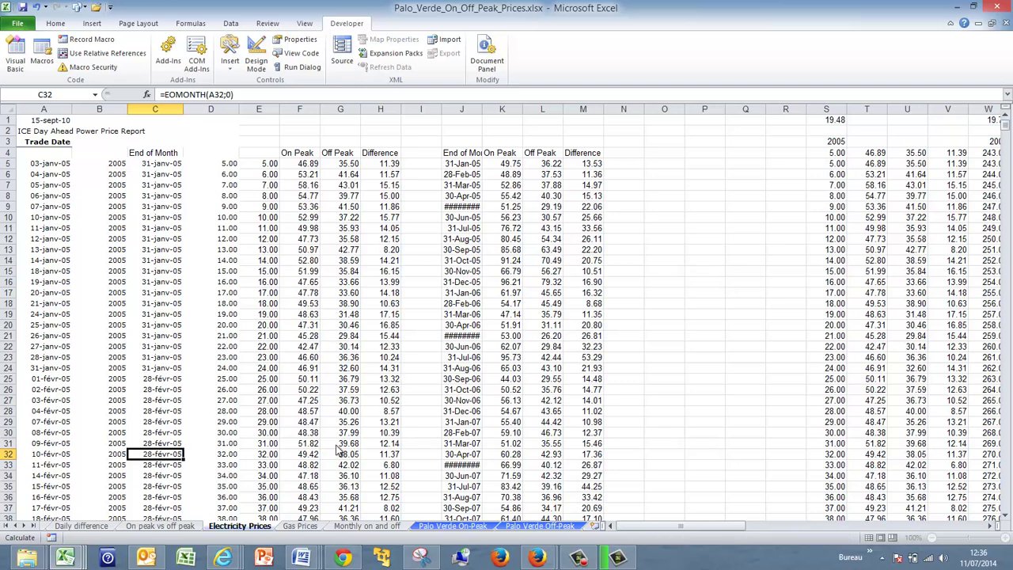
Look over the gas price values on the Gas Prices sheet, then return to Electricity Prices.
{"action": "key", "text": "ctrl+Page_Down"}
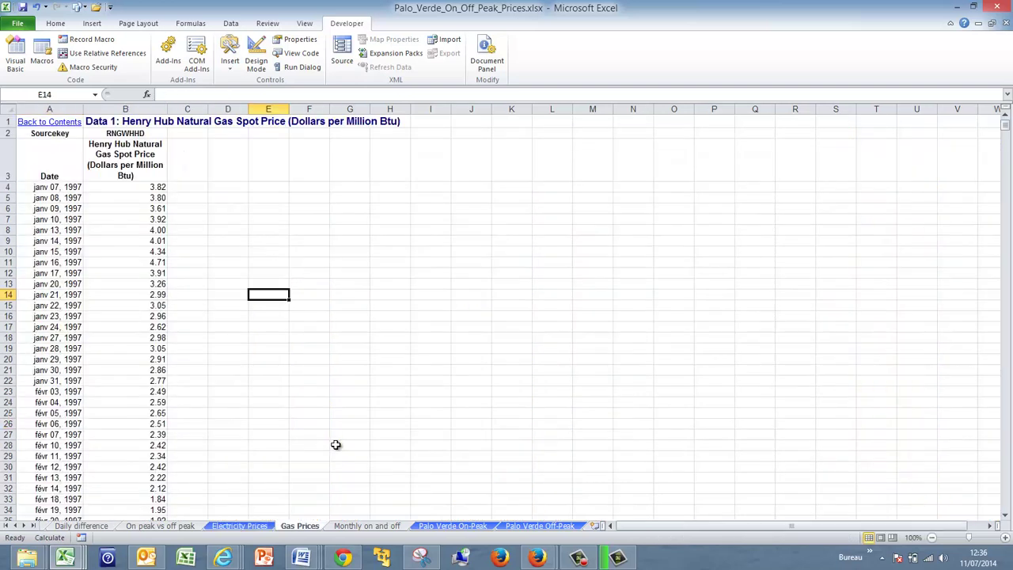
{"action": "key", "text": "Left"}
{"action": "key", "text": "Left"}
{"action": "key", "text": "Left"}
{"action": "key", "text": "ctrl+Page_Up"}
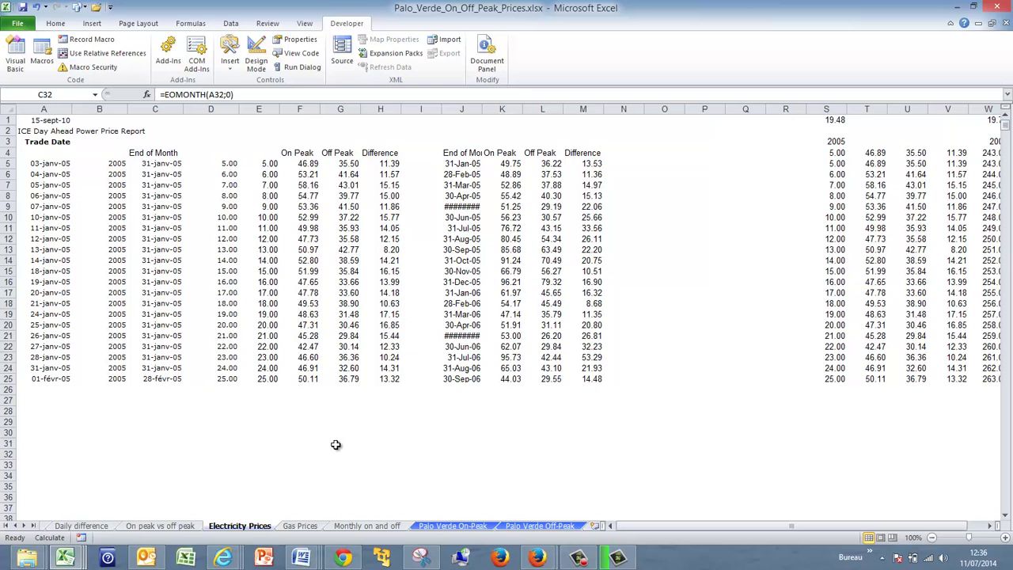
Check the row 32 formulas, including Difference in H32, then select the empty column I.
{"action": "key", "text": "Right"}
{"action": "key", "text": "Right"}
{"action": "key", "text": "Right"}
{"action": "key", "text": "Right"}
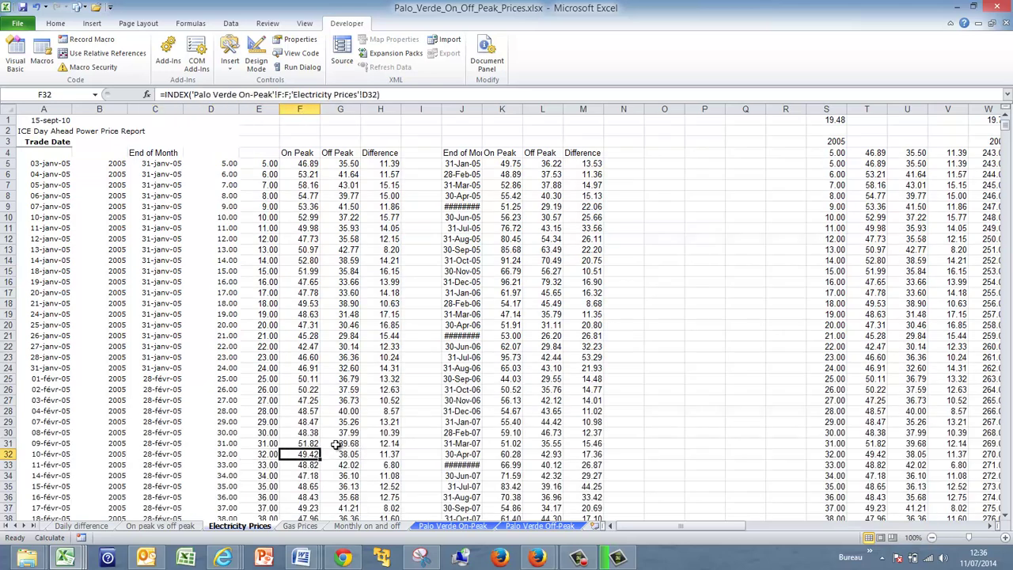
{"action": "key", "text": "Right"}
{"action": "key", "text": "ctrl+space"}
{"action": "key", "text": "Right"}
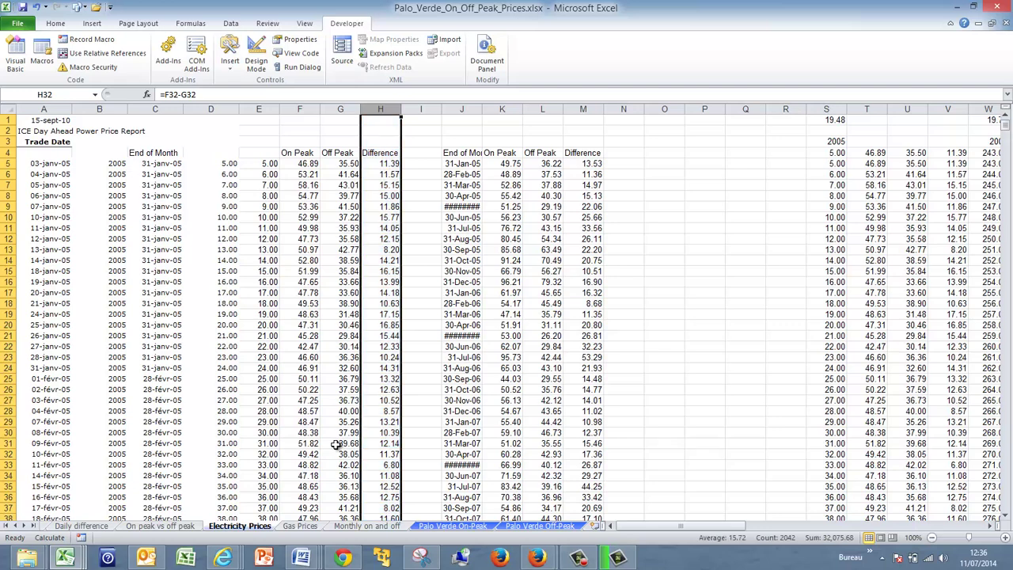
{"action": "key", "text": "ctrl+space"}
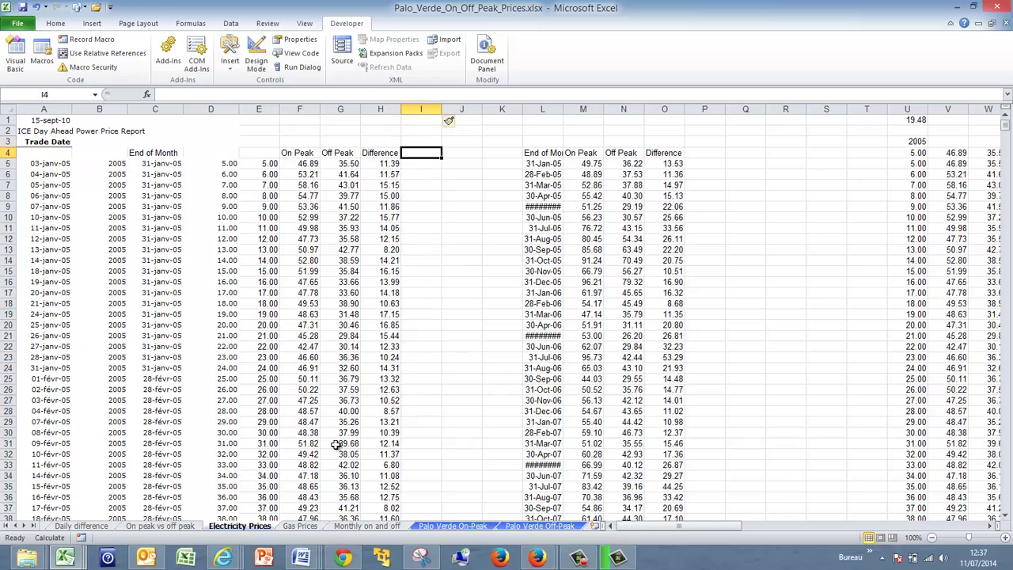
Head I4 'Gas Price' and enter =MATCH(A5;'Gas Prices'!A:A) in I5, returning 2,002.00.
{"action": "type", "text": "Gas Price"}
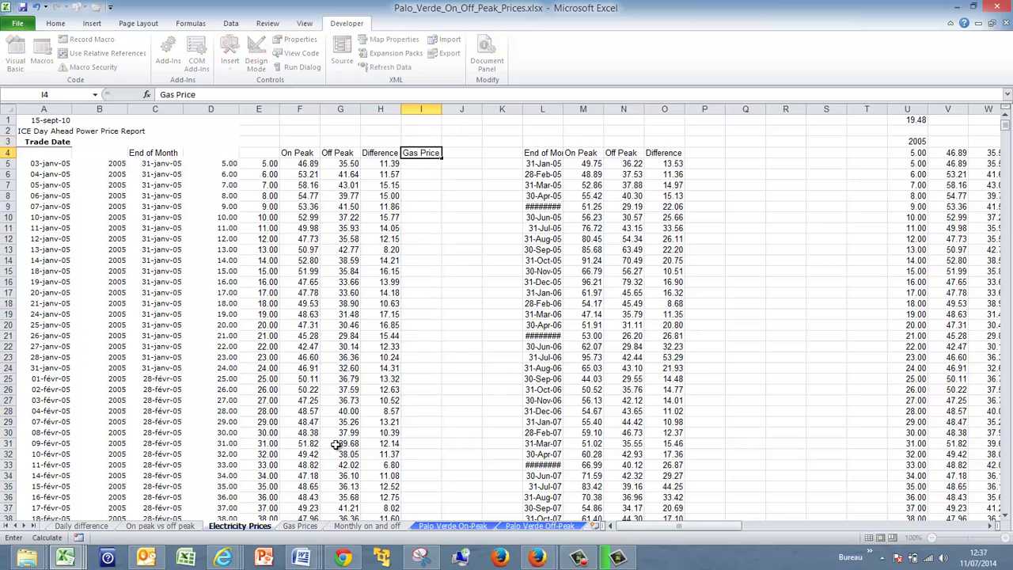
{"action": "key", "text": "Return"}
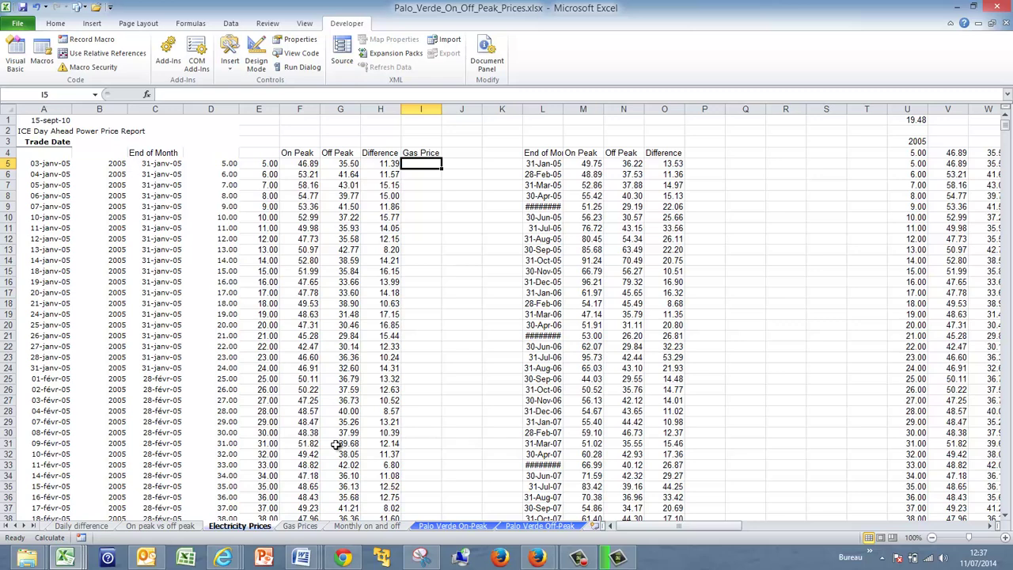
{"action": "type", "text": "=mTCH"}
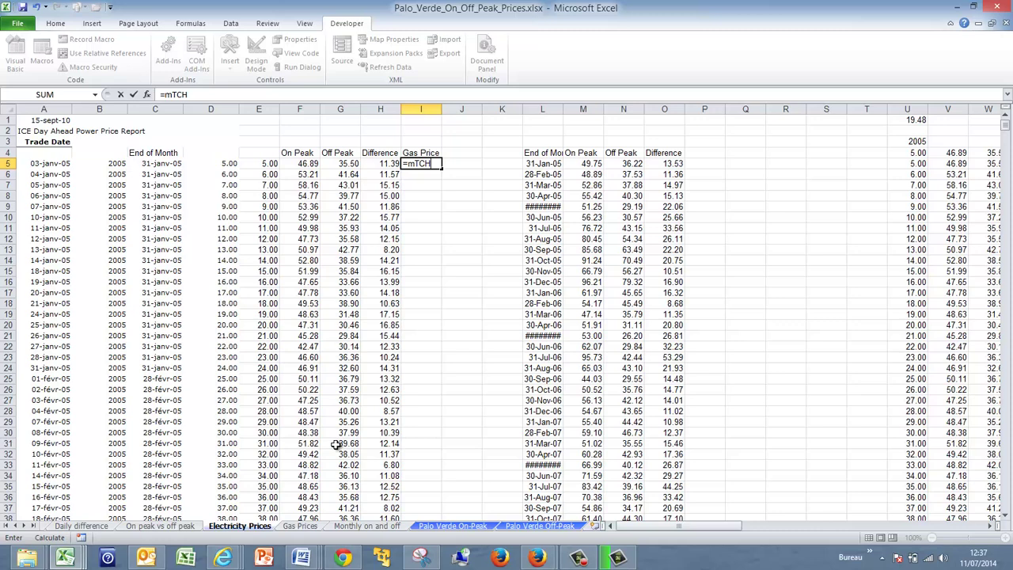
{"action": "key", "text": "Escape"}
{"action": "type", "text": "=matc"}
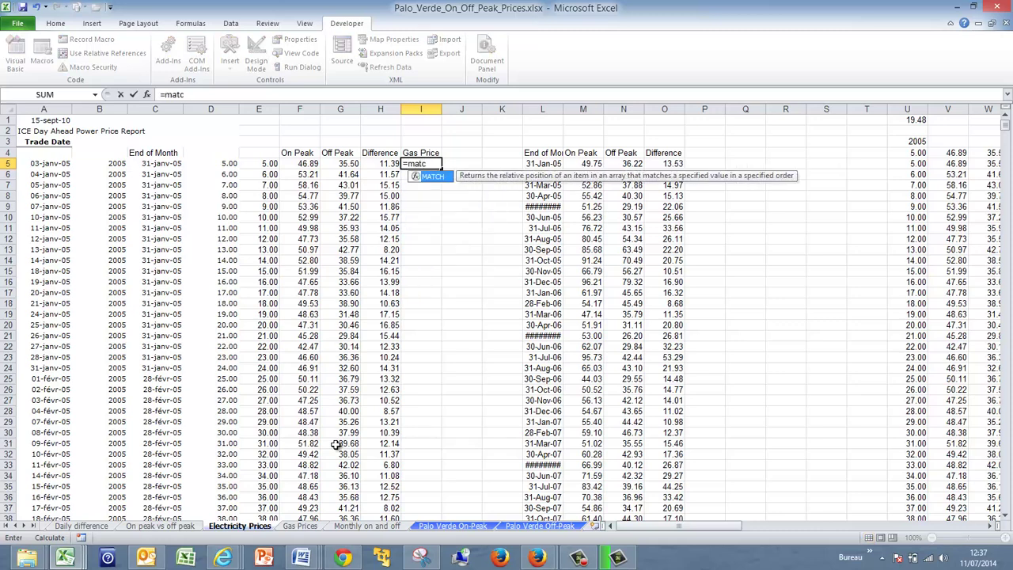
{"action": "key", "text": "Tab"}
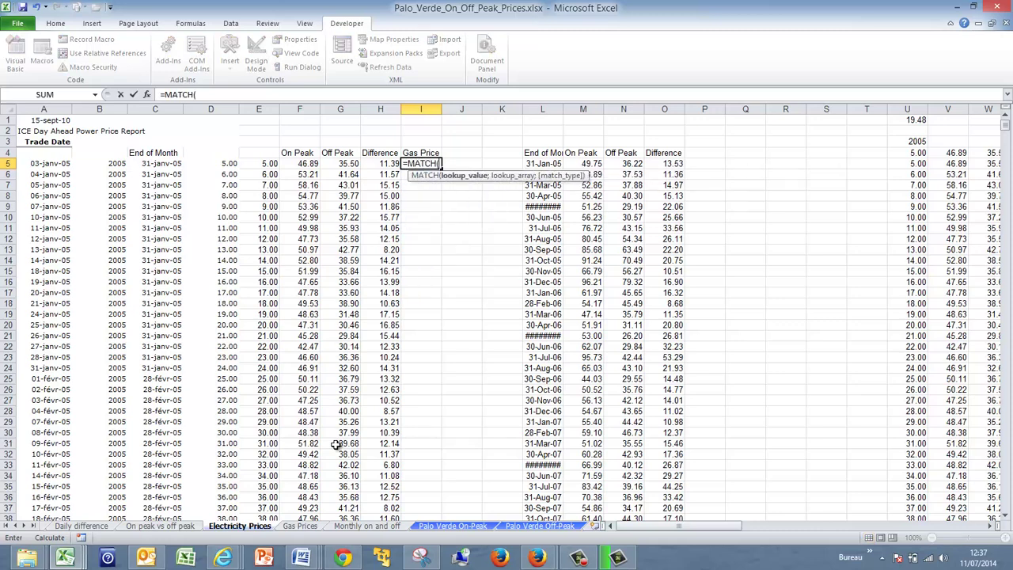
{"action": "key", "text": "Left"}
{"action": "key", "text": "ctrl+Left"}
{"action": "type", "text": ";"}
{"action": "key", "text": "ctrl+Page_Down"}
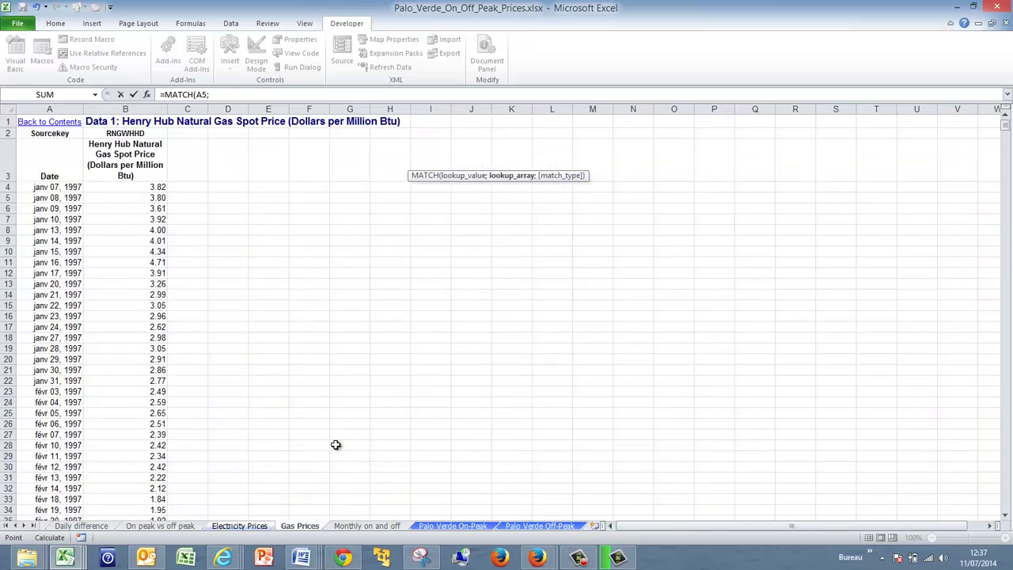
{"action": "left_click", "coordinate": [50, 109]}
{"action": "key", "text": "Return"}
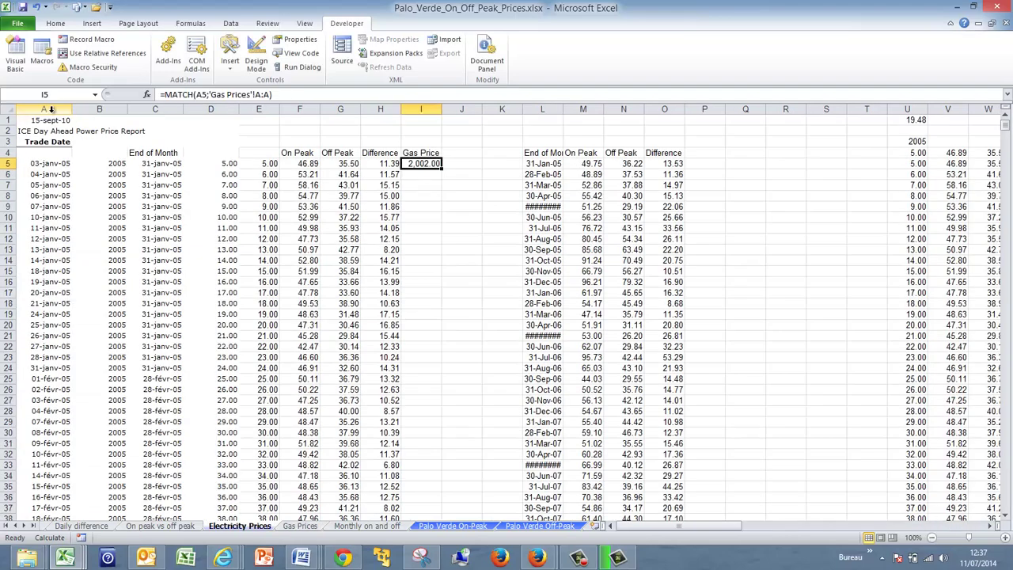
Retitle the I4 heading as 'Gas Price Row'.
{"action": "key", "text": "Up"}
{"action": "type", "text": "Gas"}
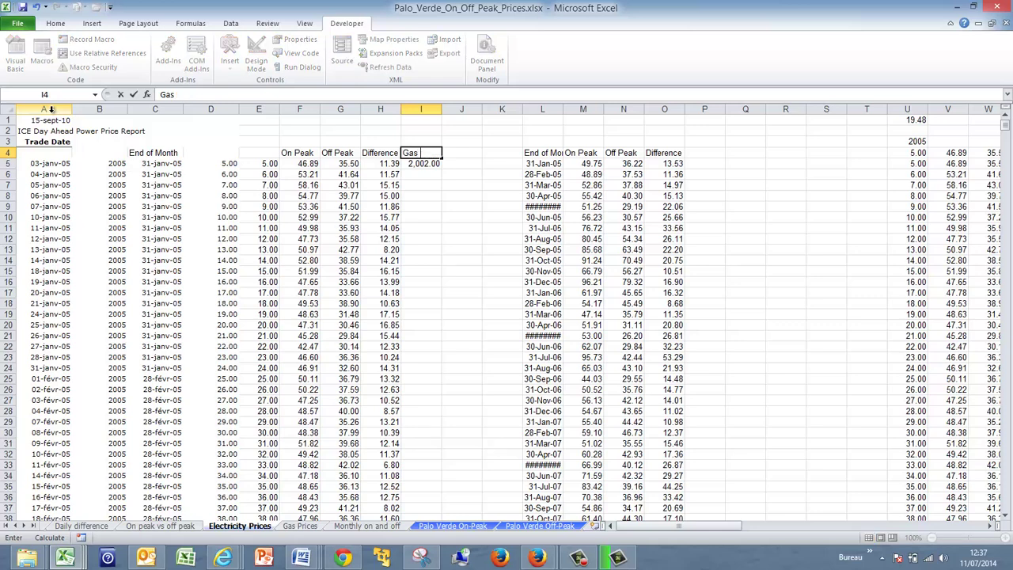
{"action": "type", "text": " Price Row"}
{"action": "key", "text": "Return"}
{"action": "key", "text": "Up"}
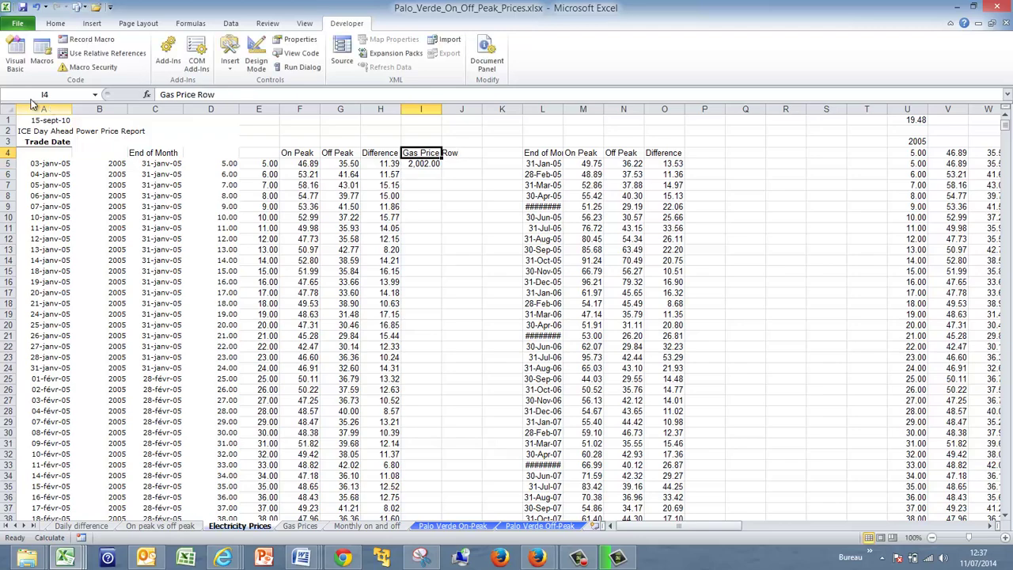
Wrap and centre the Gas Price Row heading in I4.
{"action": "left_click", "coordinate": [55, 24]}
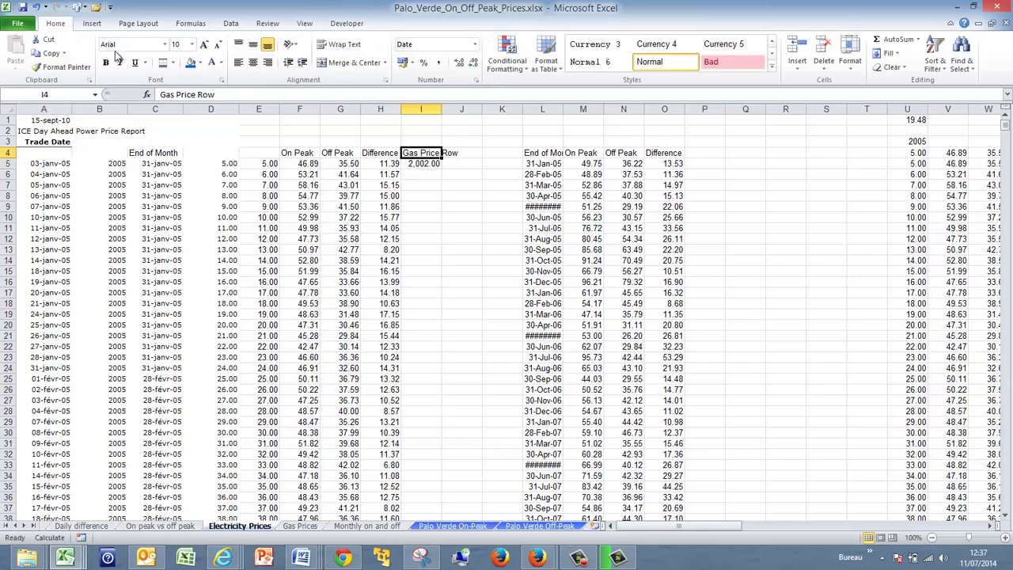
{"action": "left_click", "coordinate": [326, 48]}
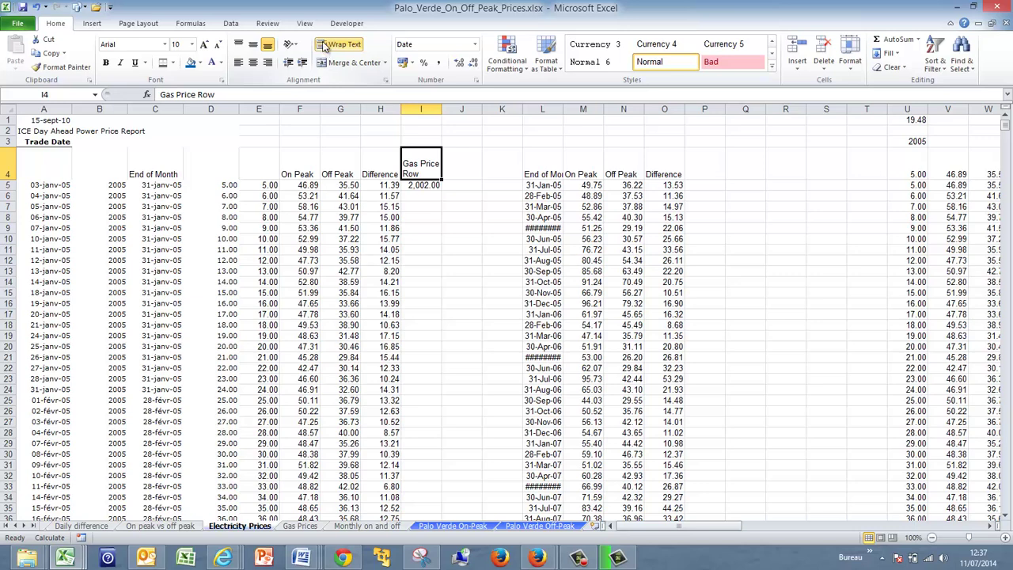
{"action": "left_click", "coordinate": [252, 62]}
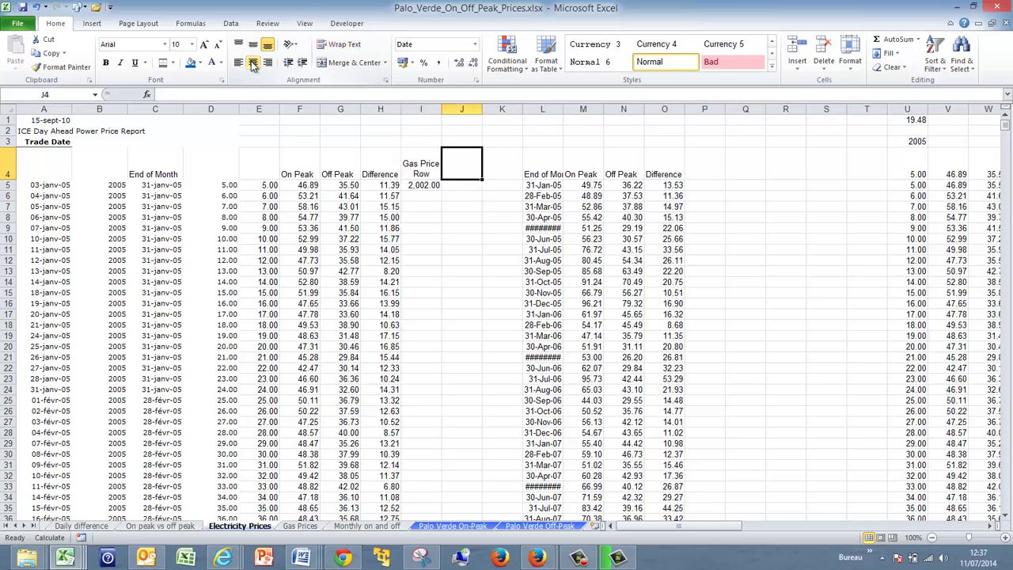
Enter the heading 'Gas Price' in J4.
{"action": "key", "text": "Right"}
{"action": "type", "text": "Gas Price"}
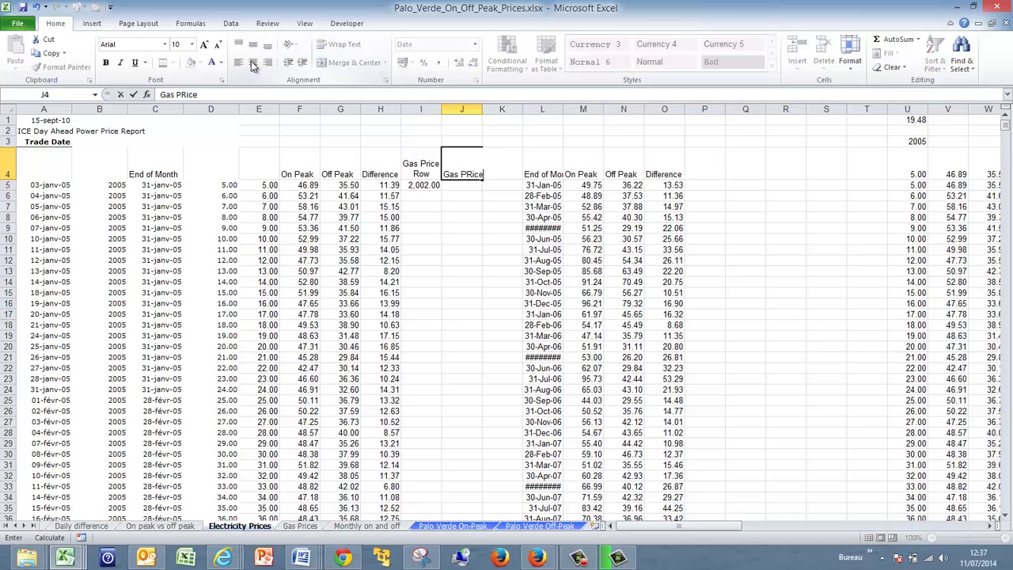
{"action": "key", "text": "ctrl+Return"}
{"action": "key", "text": "Down"}
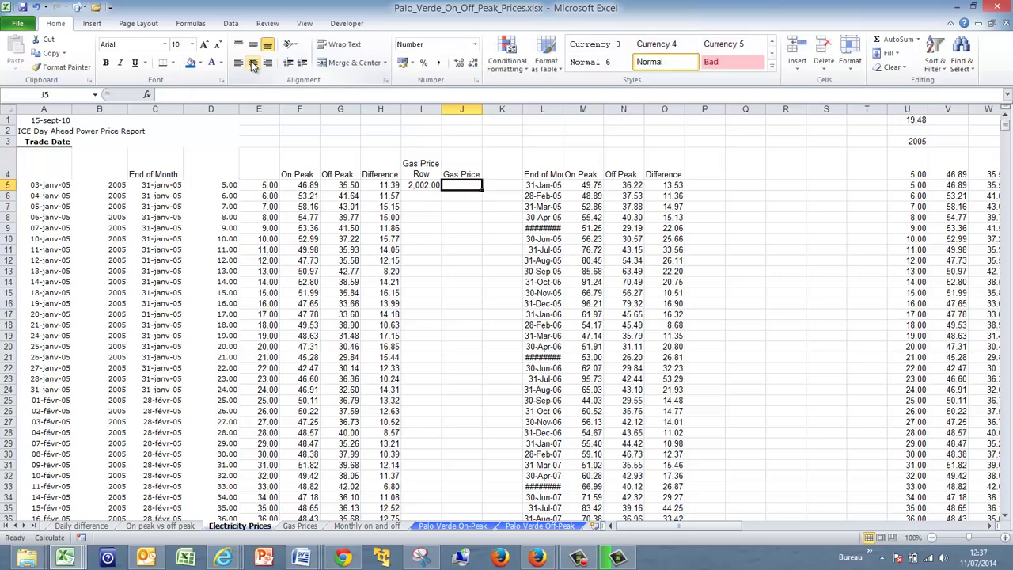
Enter =INDEX('Gas Prices'!B:B;I5) in J5, returning 5.53, and select I5:J5.
{"action": "type", "text": "=inde"}
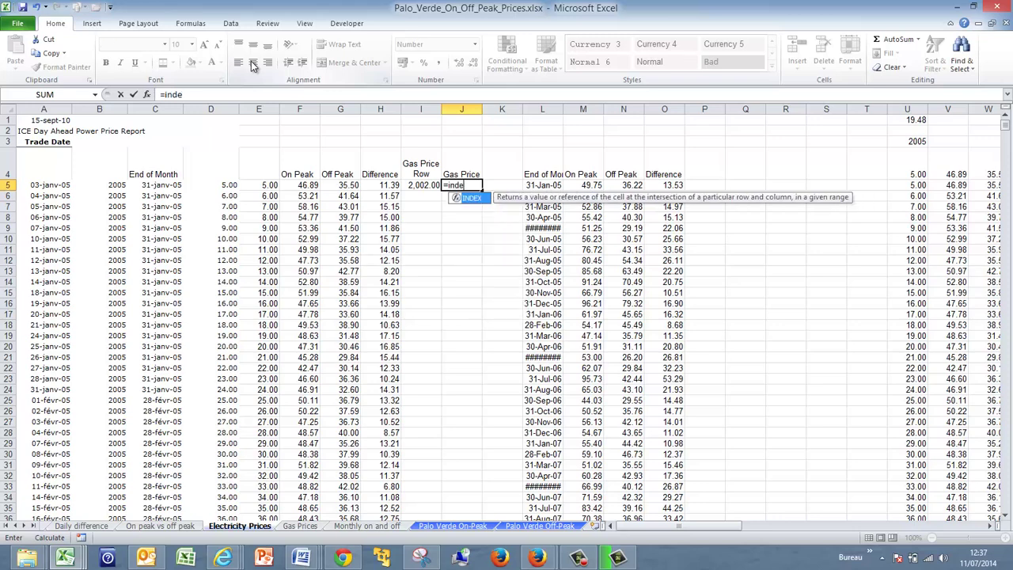
{"action": "type", "text": "x("}
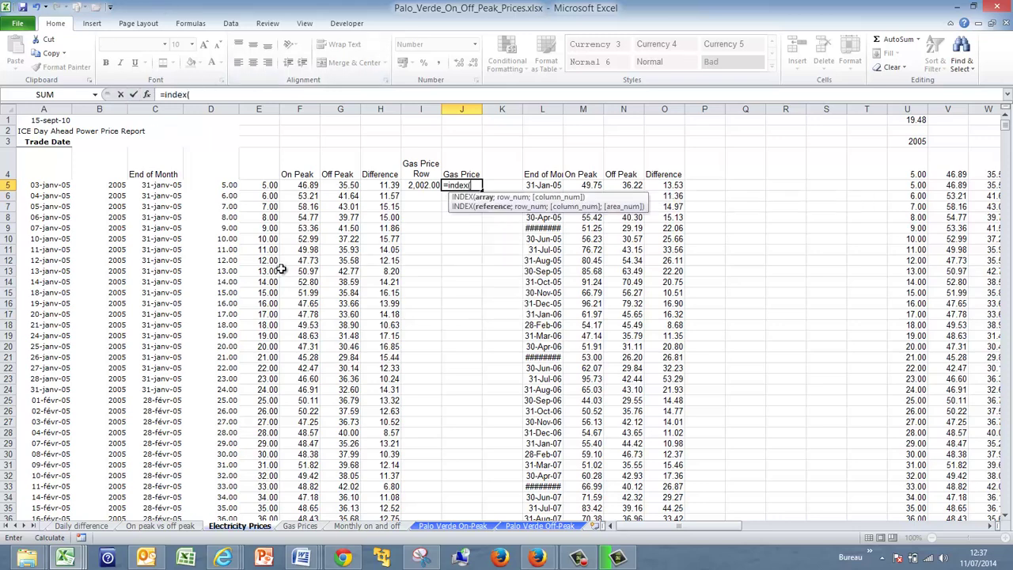
{"action": "left_click", "coordinate": [299, 525]}
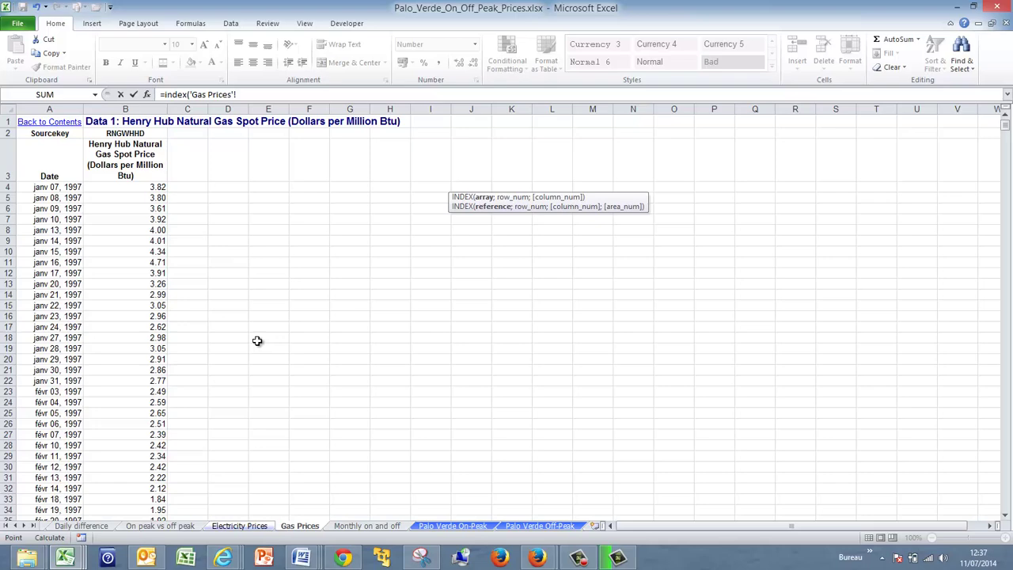
{"action": "left_click", "coordinate": [128, 107]}
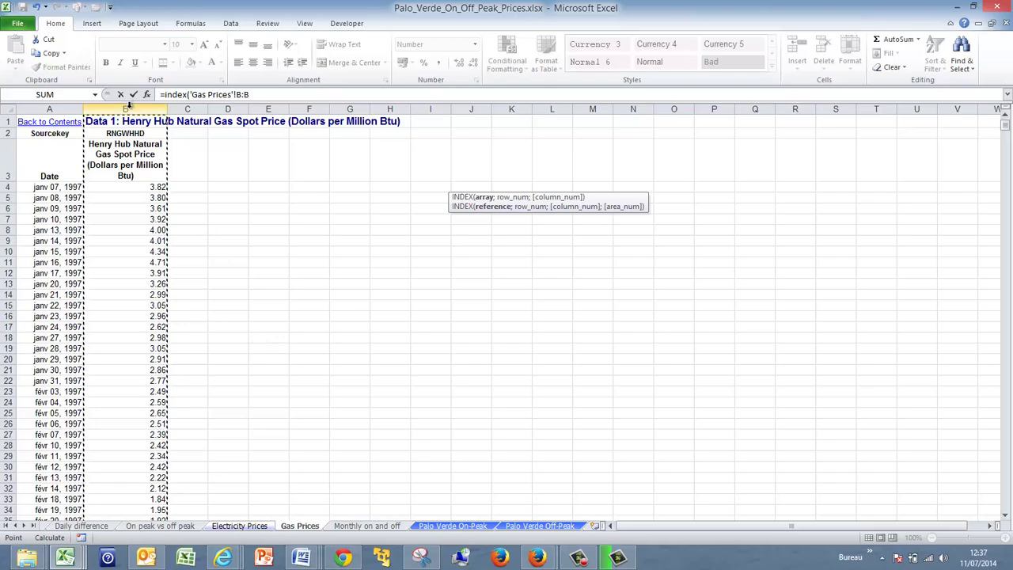
{"action": "type", "text": ";"}
{"action": "left_click", "coordinate": [239, 525]}
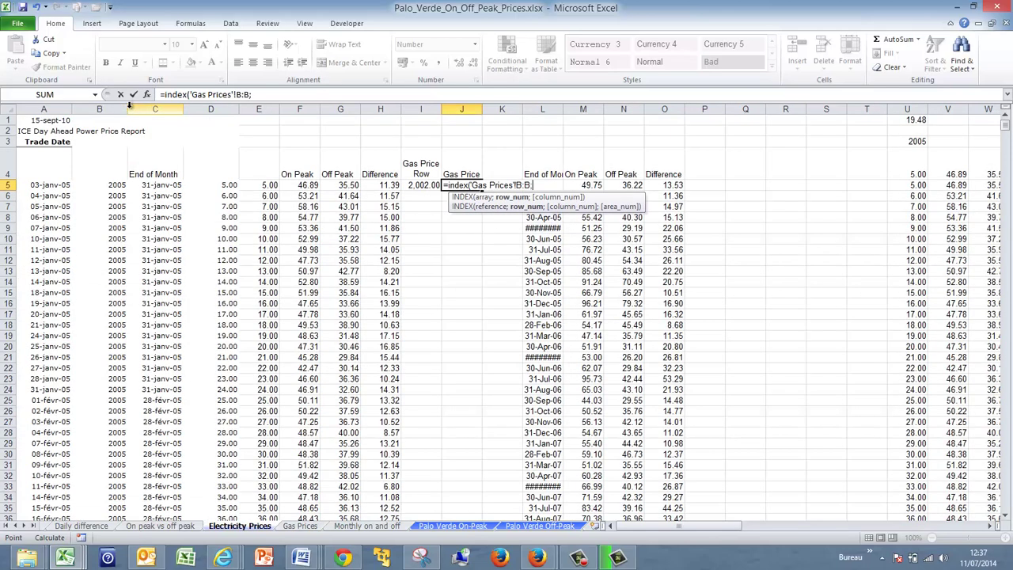
{"action": "left_click", "coordinate": [420, 185]}
{"action": "key", "text": "ctrl+Return"}
{"action": "key", "text": "Left"}
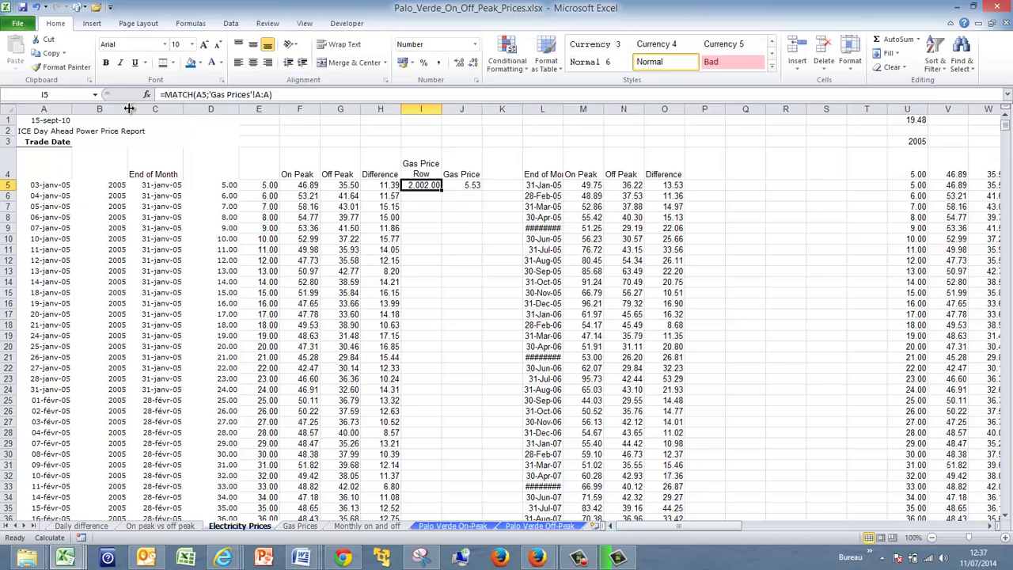
{"action": "key", "text": "shift+Right"}
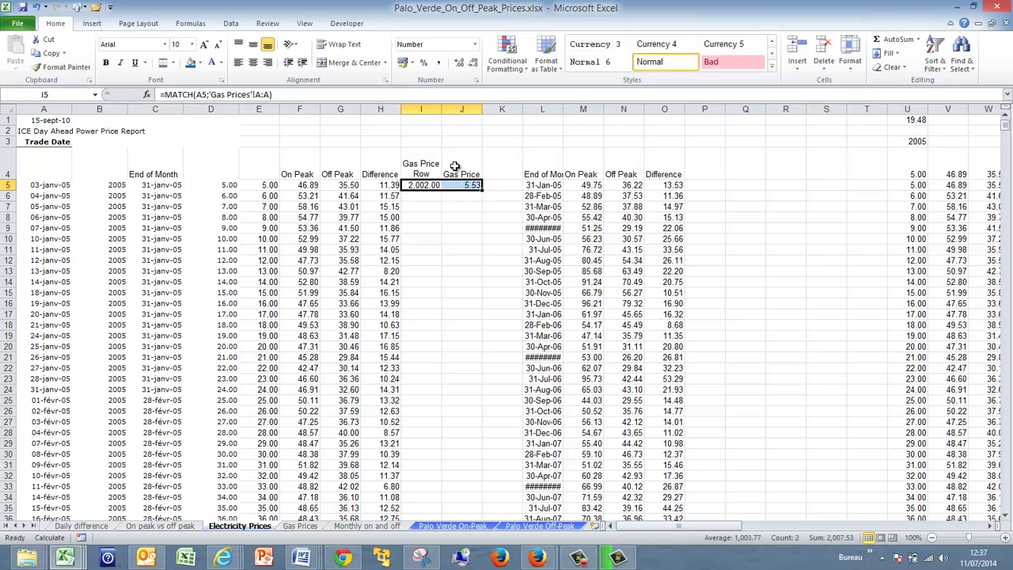
Fill the I5:J5 formulas down the whole table and check the results.
{"action": "double_click", "coordinate": [480, 194]}
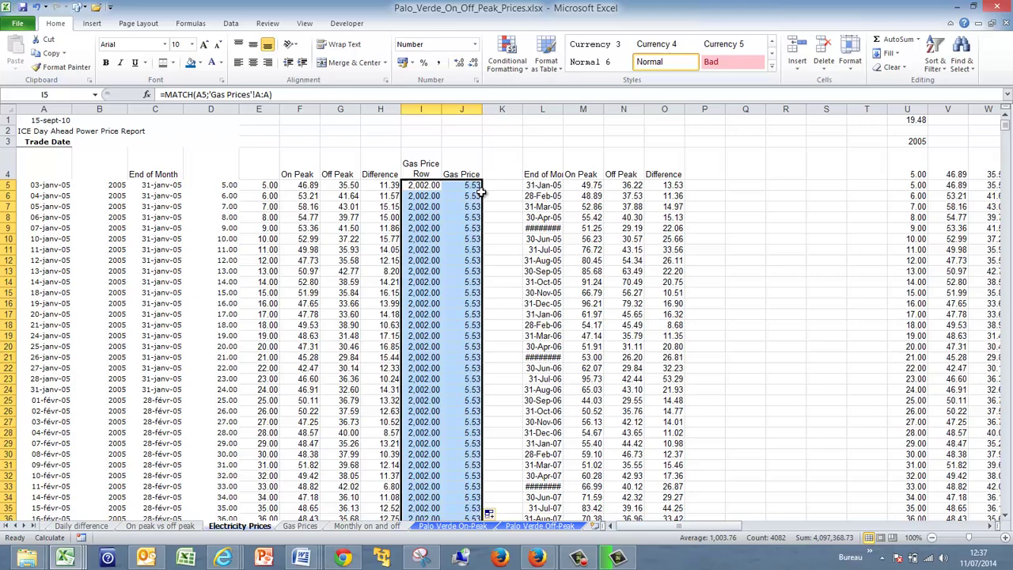
{"action": "key", "text": "Down"}
{"action": "key", "text": "Down"}
{"action": "key", "text": "Page_Down"}
{"action": "key", "text": "Page_Down"}
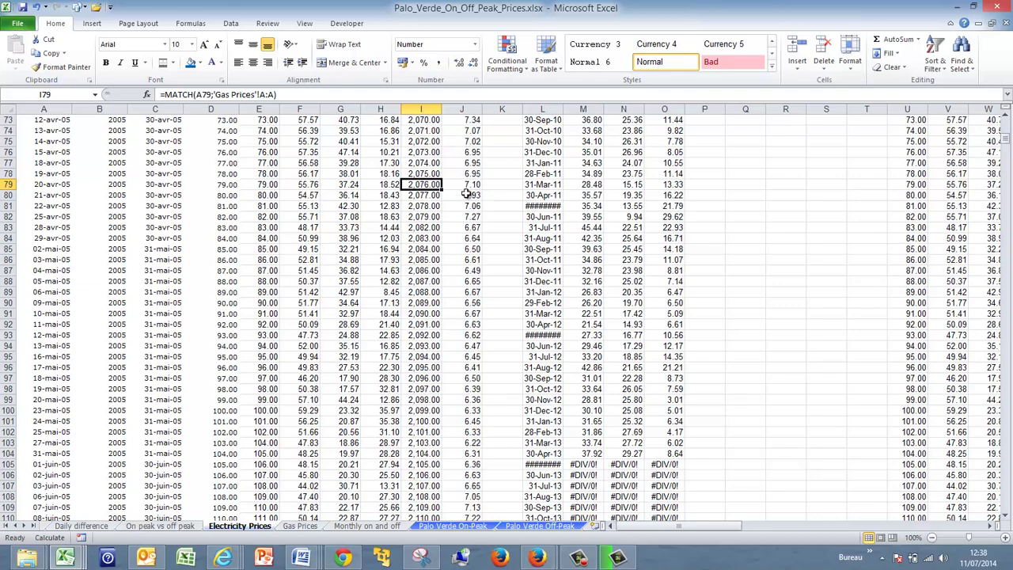
{"action": "scroll", "coordinate": [464, 191], "scroll_direction": "up", "scroll_amount": 12}
{"action": "key", "text": "Page_Up"}
{"action": "key", "text": "Page_Up"}
Review the row 5 formulas, then insert a blank column before the Gas Price column.
{"action": "key", "text": "Up"}
{"action": "key", "text": "Up"}
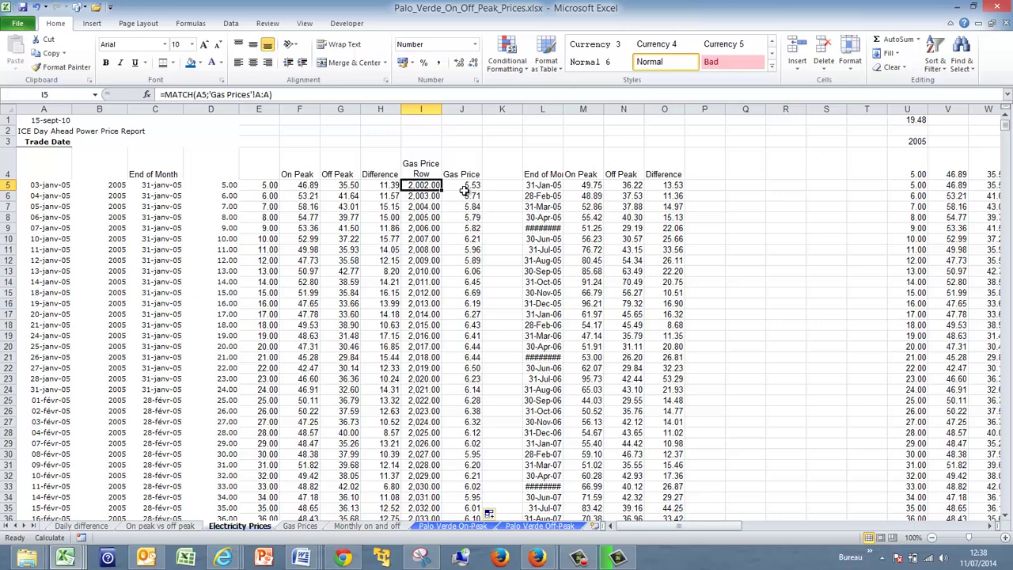
{"action": "key", "text": "Left"}
{"action": "key", "text": "Left"}
{"action": "key", "text": "Left"}
{"action": "key", "text": "Left"}
{"action": "key", "text": "Right"}
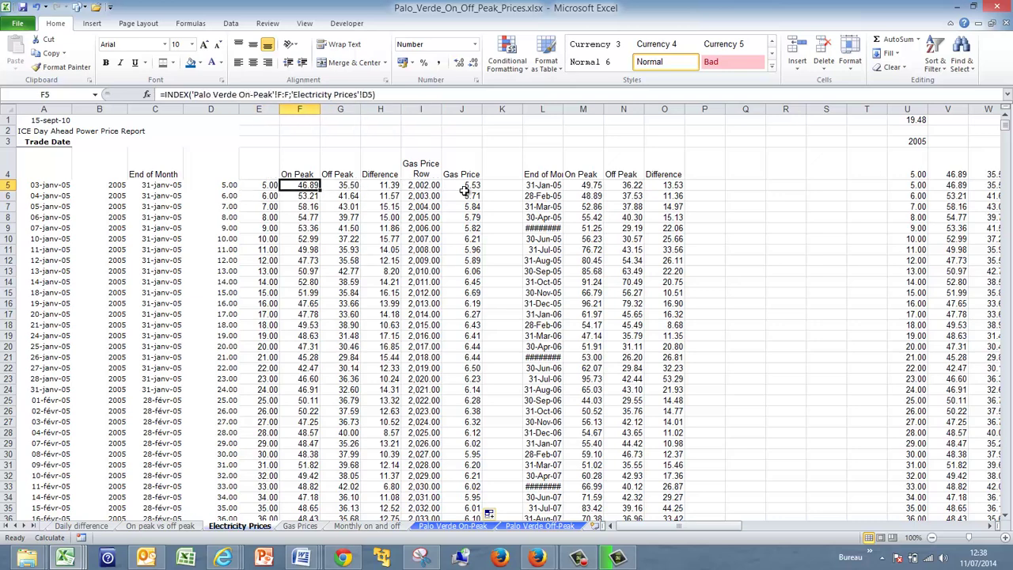
{"action": "key", "text": "Right"}
{"action": "key", "text": "Right"}
{"action": "key", "text": "Right"}
{"action": "key", "text": "Right"}
{"action": "key", "text": "Right"}
{"action": "key", "text": "Right"}
{"action": "key", "text": "Right"}
{"action": "key", "text": "Right"}
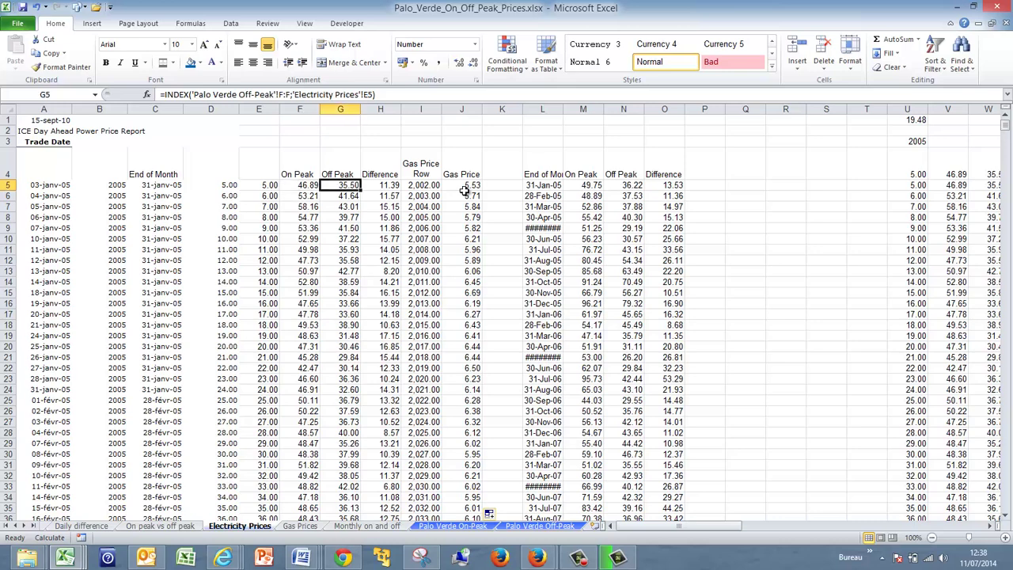
{"action": "key", "text": "Right"}
{"action": "key", "text": "Right"}
{"action": "key", "text": "Right"}
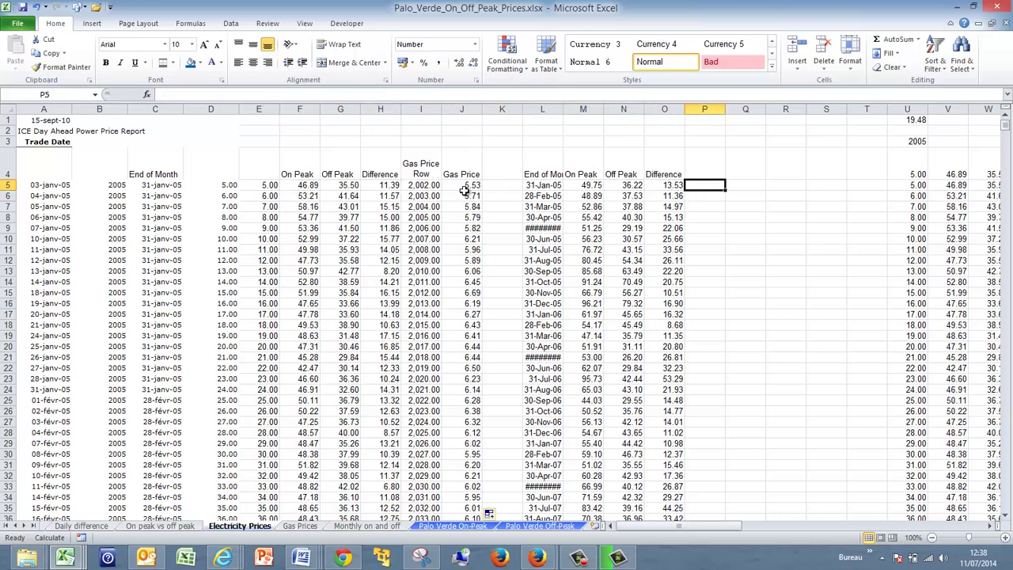
{"action": "key", "text": "Left"}
{"action": "key", "text": "Left"}
{"action": "key", "text": "Left"}
{"action": "key", "text": "Left"}
{"action": "key", "text": "Left"}
{"action": "key", "text": "Left"}
{"action": "key", "text": "Left"}
{"action": "key", "text": "Left"}
{"action": "key", "text": "Left"}
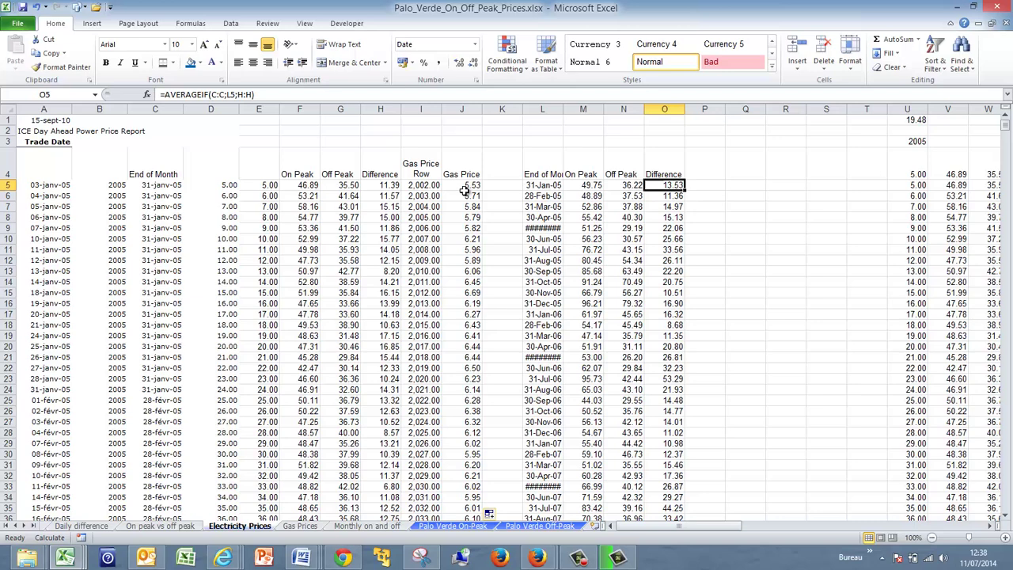
{"action": "key", "text": "Left"}
{"action": "key", "text": "Left"}
{"action": "key", "text": "Left"}
{"action": "key", "text": "Left"}
{"action": "key", "text": "Left"}
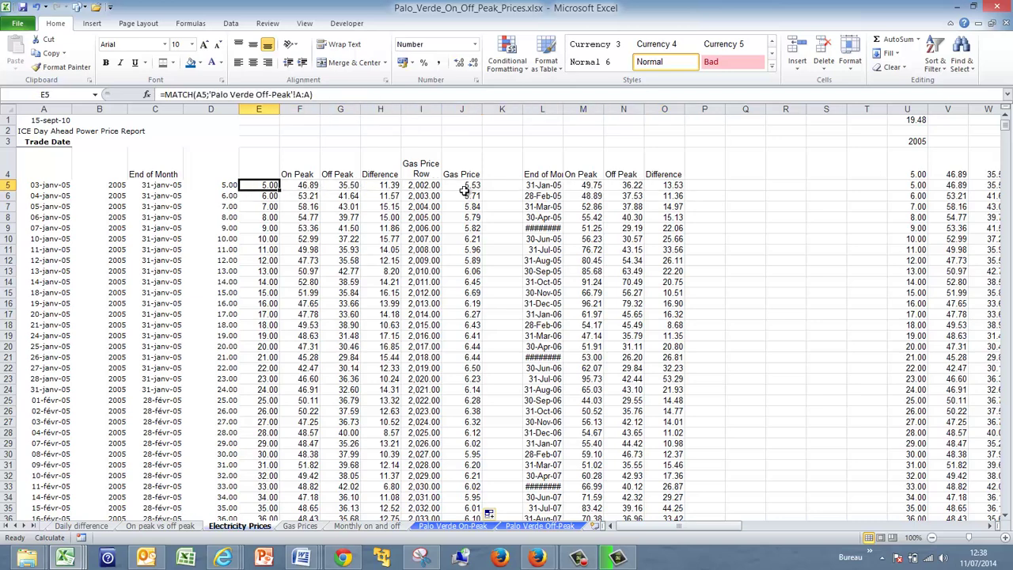
{"action": "key", "text": "Right"}
{"action": "key", "text": "Right"}
{"action": "key", "text": "Right"}
{"action": "key", "text": "Right"}
{"action": "key", "text": "Right"}
{"action": "key", "text": "Right"}
{"action": "key", "text": "Right"}
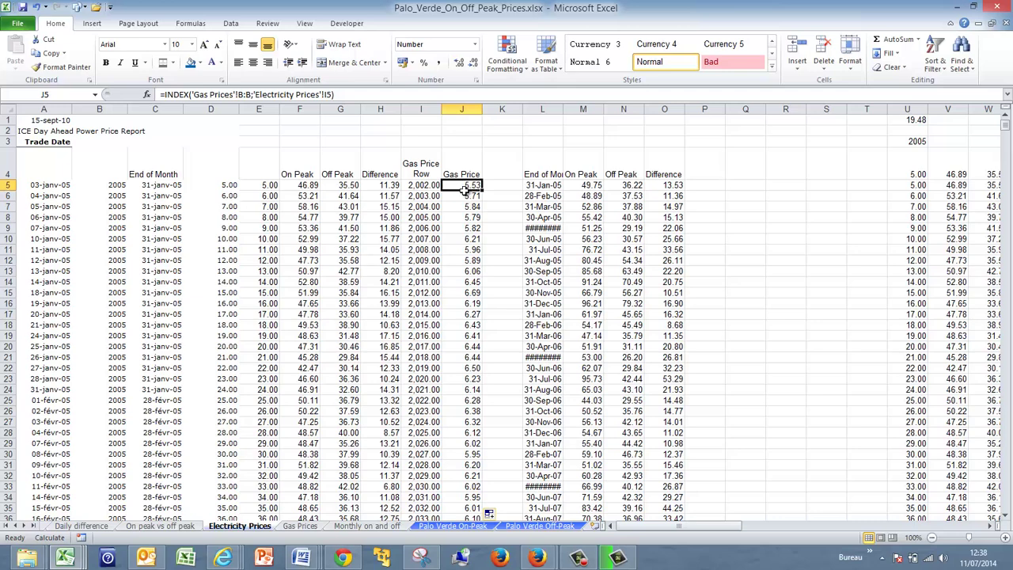
{"action": "key", "text": "ctrl+space"}
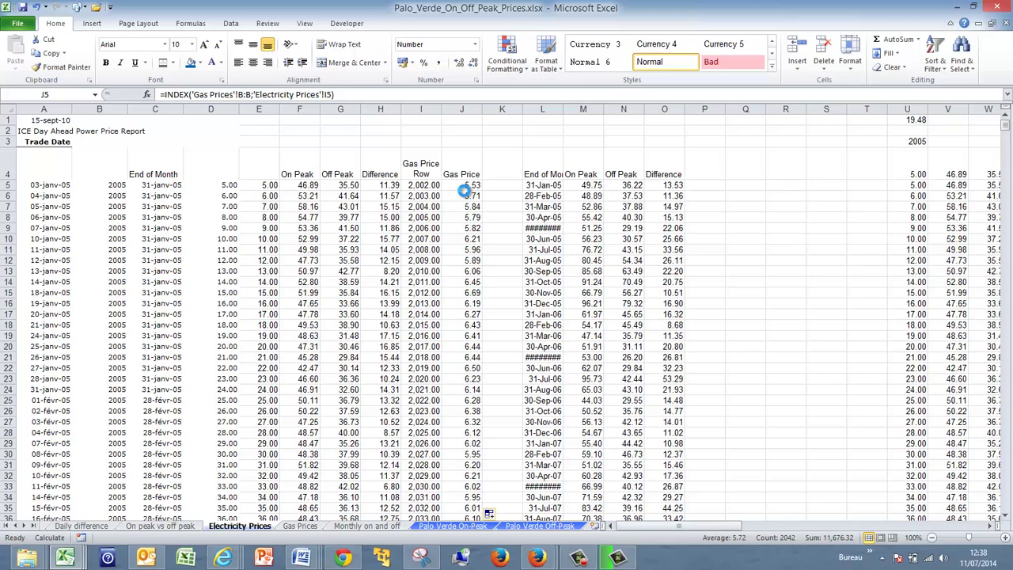
{"action": "key", "text": "ctrl+shift+plus"}
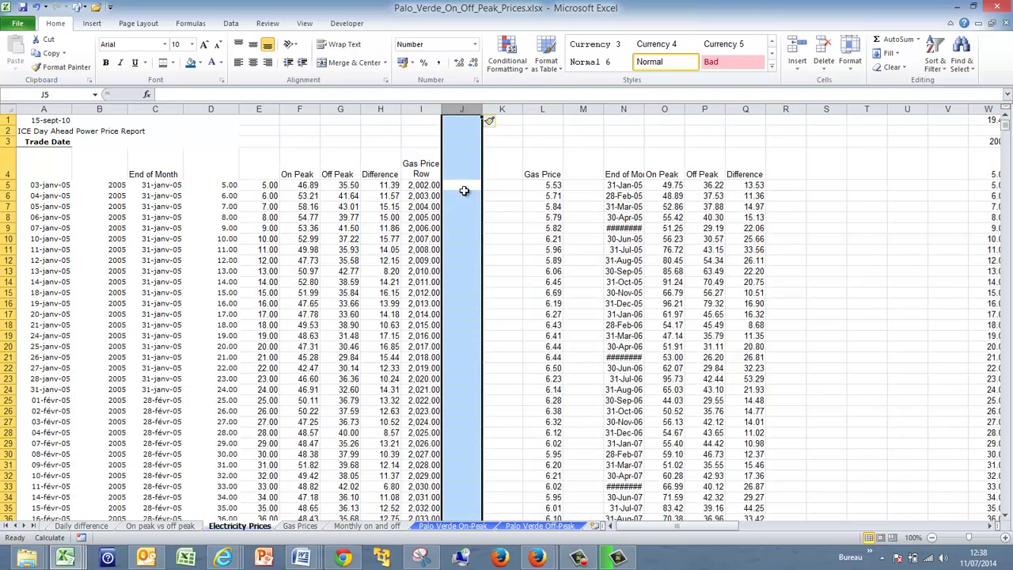
Enter =A5 in J5 and format it as a date.
{"action": "left_click", "coordinate": [463, 189]}
{"action": "type", "text": "="}
{"action": "key", "text": "Left"}
{"action": "key", "text": "Left"}
{"action": "key", "text": "Left"}
{"action": "key", "text": "Left"}
{"action": "key", "text": "Left"}
{"action": "key", "text": "Left"}
{"action": "key", "text": "Left"}
{"action": "key", "text": "Left"}
{"action": "key", "text": "Left"}
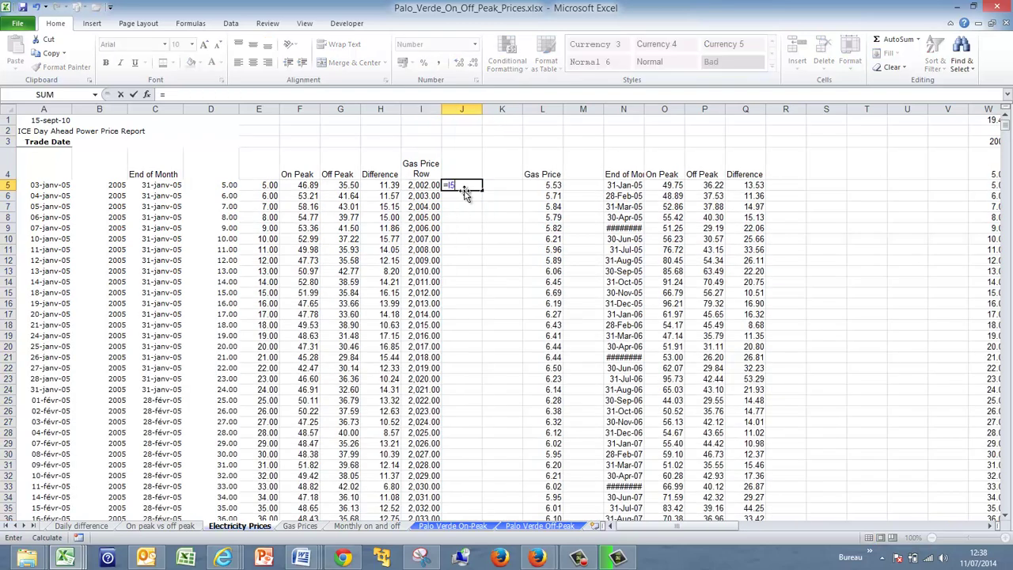
{"action": "key", "text": "Return"}
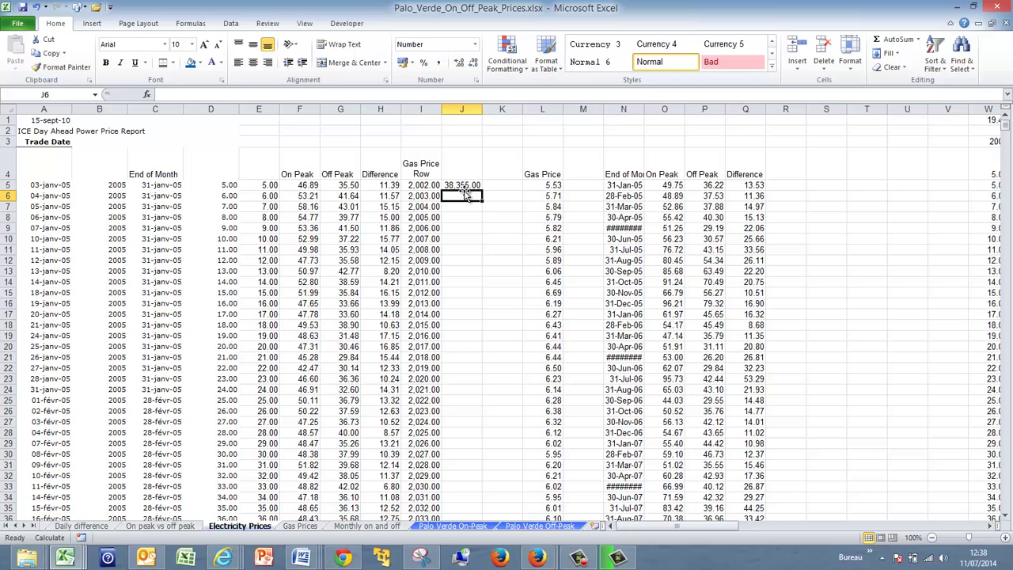
{"action": "left_click", "coordinate": [465, 190]}
{"action": "key", "text": "ctrl+shift+3"}
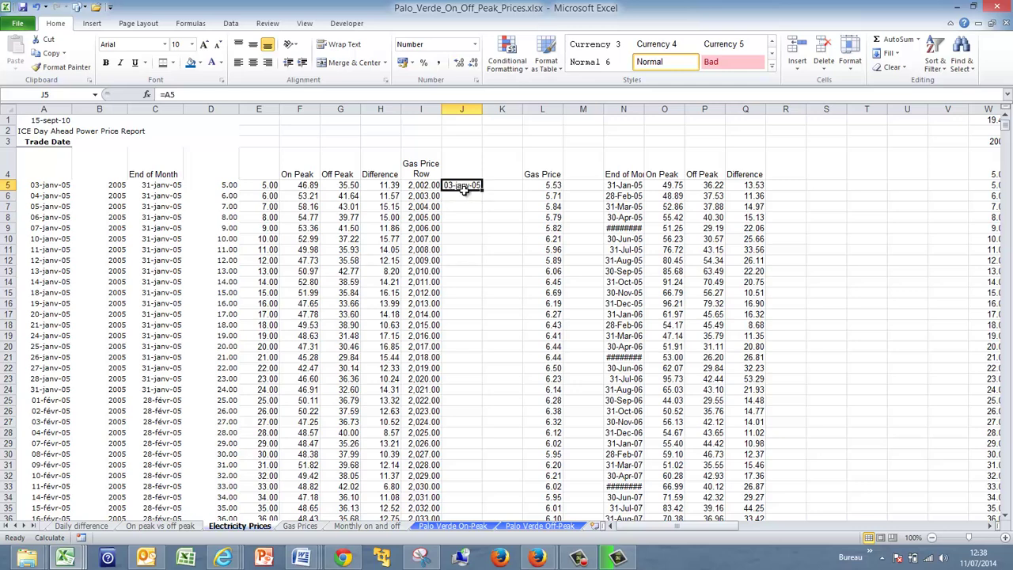
Insert another blank column at K and enter =F5 in K5, formatted as a number.
{"action": "key", "text": "Right"}
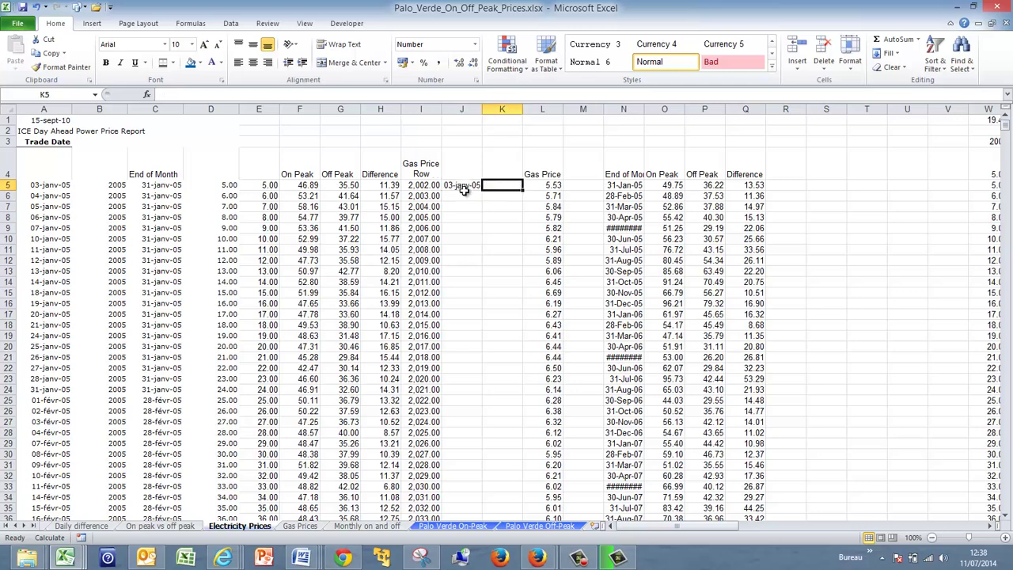
{"action": "key", "text": "ctrl+space"}
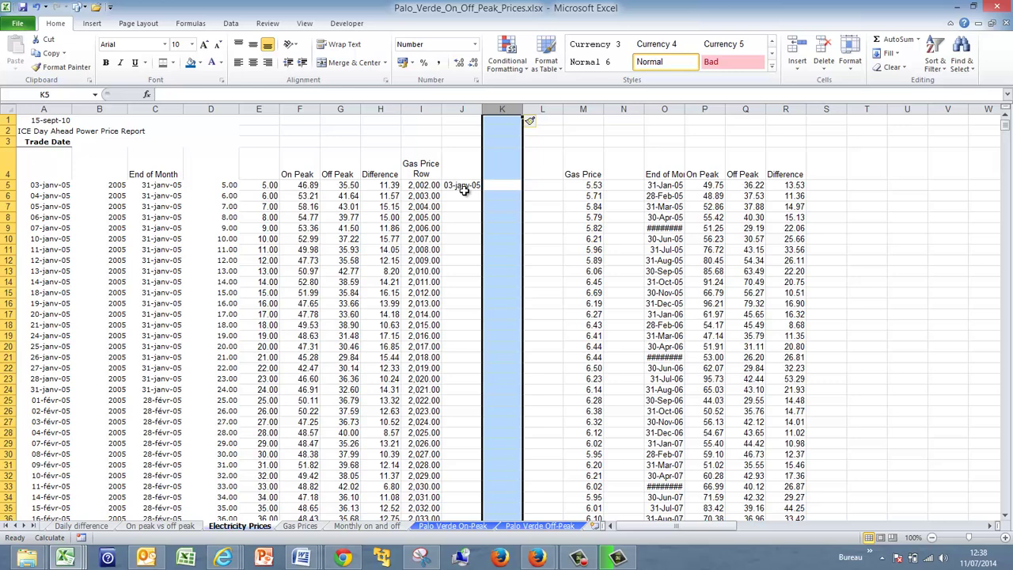
{"action": "key", "text": "Left"}
{"action": "key", "text": "Left"}
{"action": "key", "text": "Right"}
{"action": "key", "text": "Right"}
{"action": "type", "text": "="}
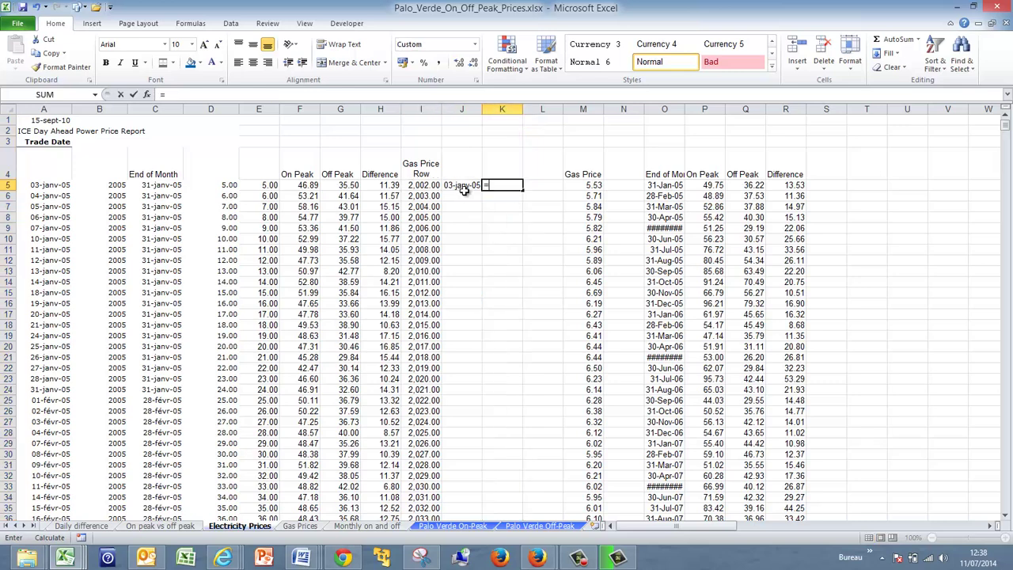
{"action": "key", "text": "Left"}
{"action": "key", "text": "Left"}
{"action": "key", "text": "Left"}
{"action": "key", "text": "Left"}
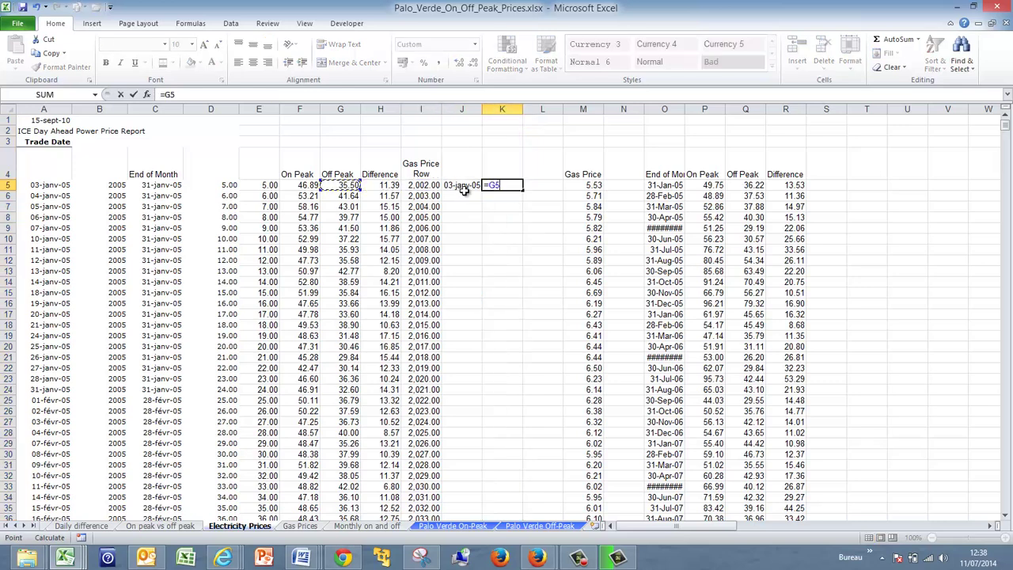
{"action": "key", "text": "Left"}
{"action": "key", "text": "Return"}
{"action": "key", "text": "Up"}
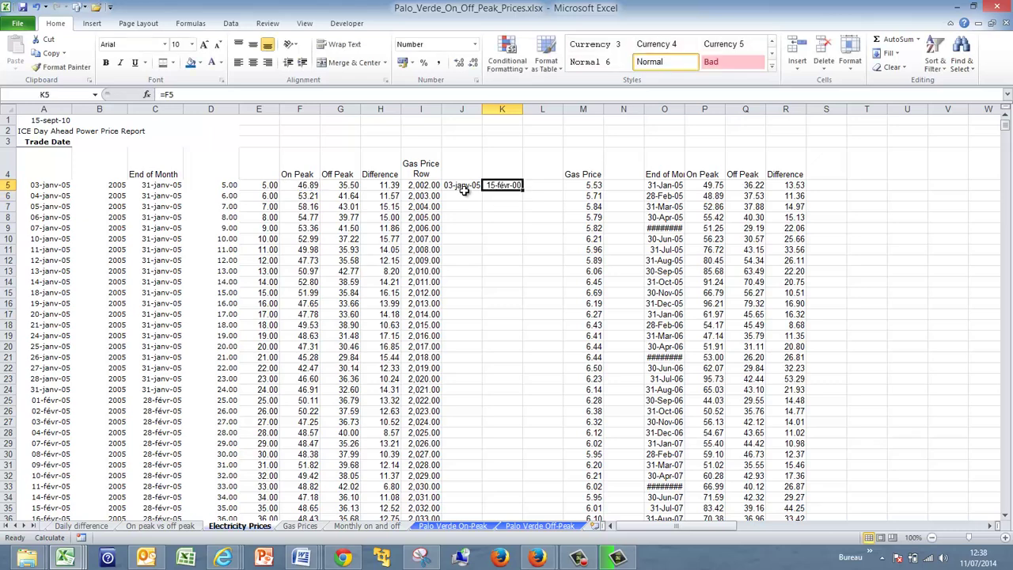
{"action": "key", "text": "ctrl+shift+1"}
Enter =G5 in L5, then fill J5:L5 down to the last row.
{"action": "key", "text": "Right"}
{"action": "type", "text": "="}
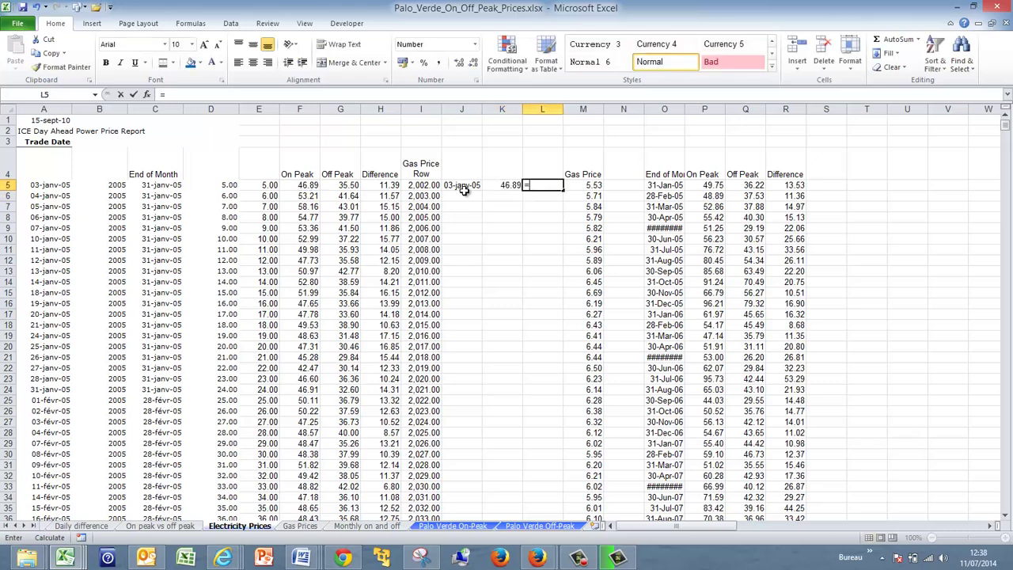
{"action": "key", "text": "Left"}
{"action": "key", "text": "Left"}
{"action": "key", "text": "Left"}
{"action": "key", "text": "Left"}
{"action": "key", "text": "Left"}
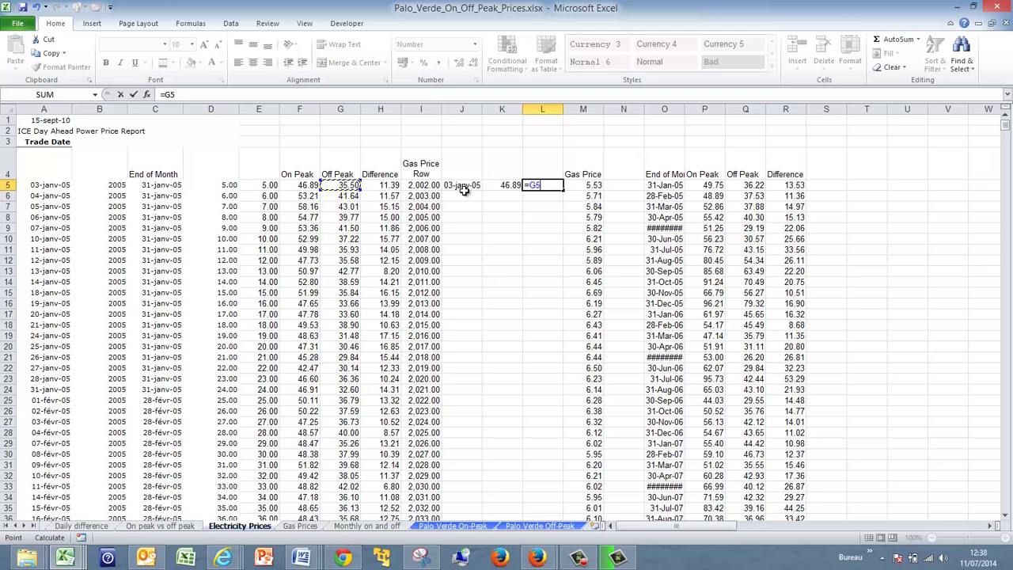
{"action": "key", "text": "Return"}
{"action": "key", "text": "Up"}
{"action": "key", "text": "Left"}
{"action": "key", "text": "Left"}
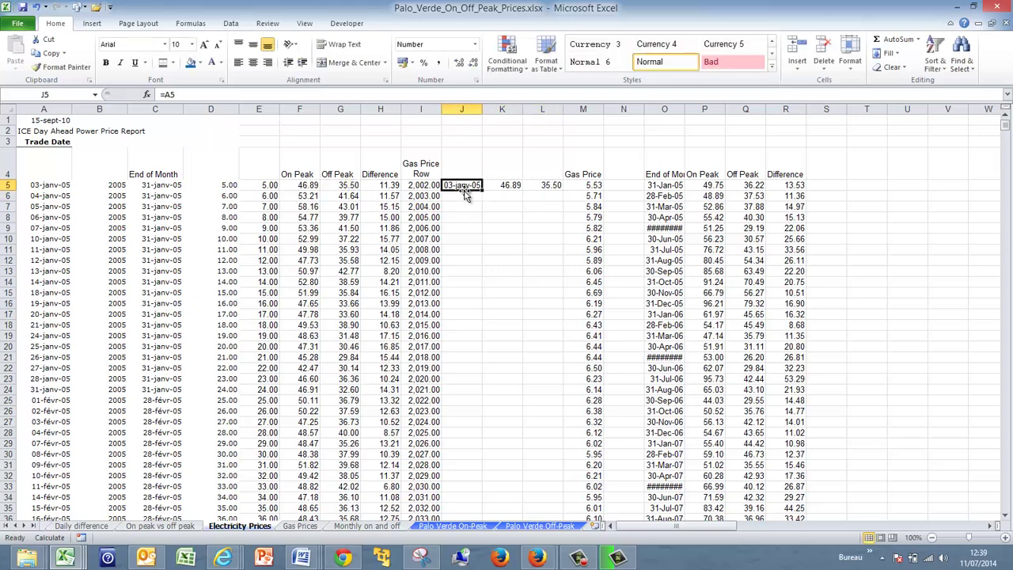
{"action": "key", "text": "shift+Right"}
{"action": "key", "text": "shift+Right"}
{"action": "key", "text": "shift+Right"}
{"action": "key", "text": "shift+Left"}
{"action": "key", "text": "shift+Left"}
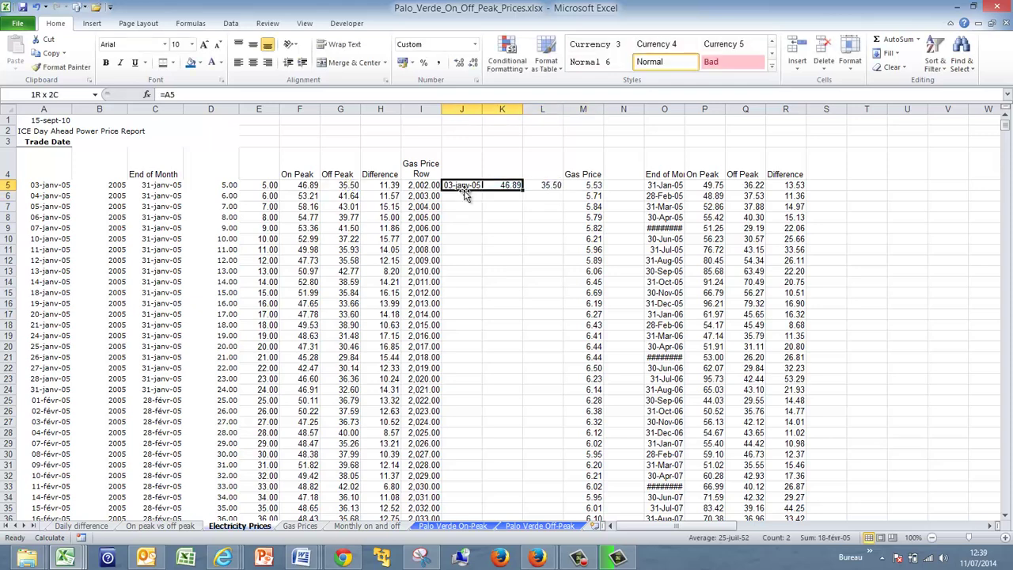
{"action": "key", "text": "shift+Left"}
{"action": "key", "text": "shift+Right"}
{"action": "key", "text": "shift+Right"}
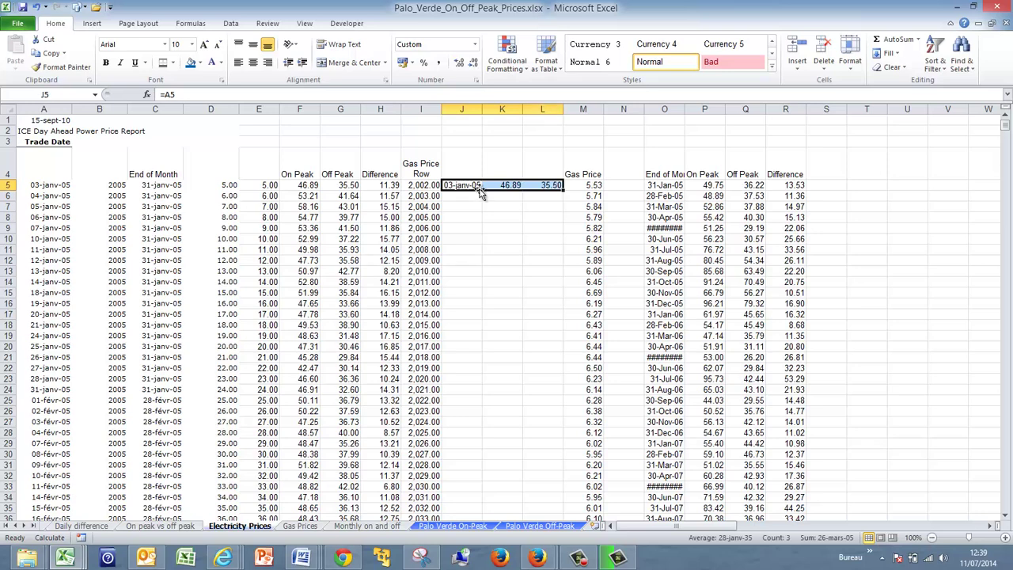
{"action": "left_click_drag", "start_coordinate": [562, 191], "coordinate": [562, 192]}
{"action": "double_click", "coordinate": [563, 193]}
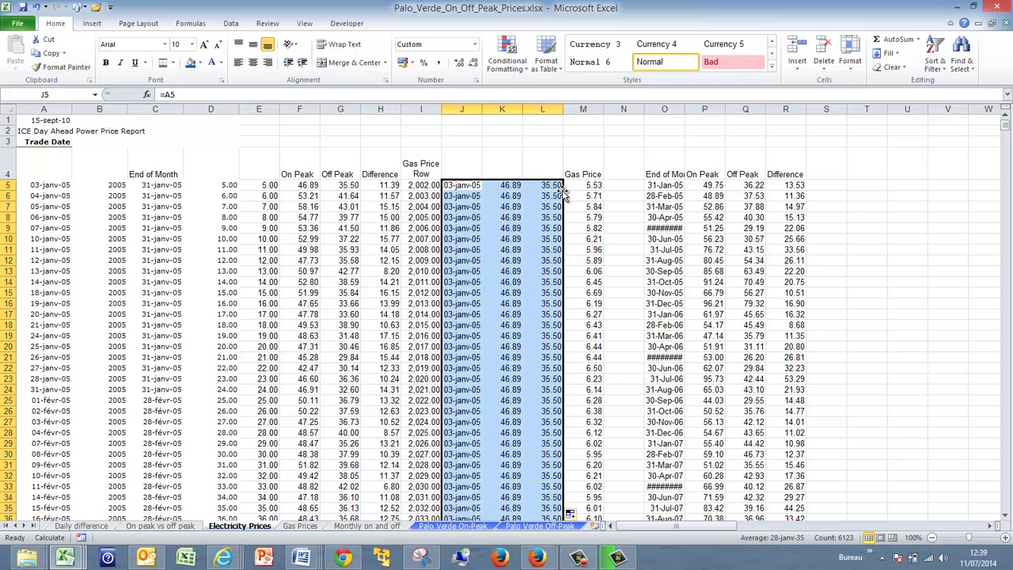
Label K4 'On Peak' and L4 'Off Peak'.
{"action": "key", "text": "Up"}
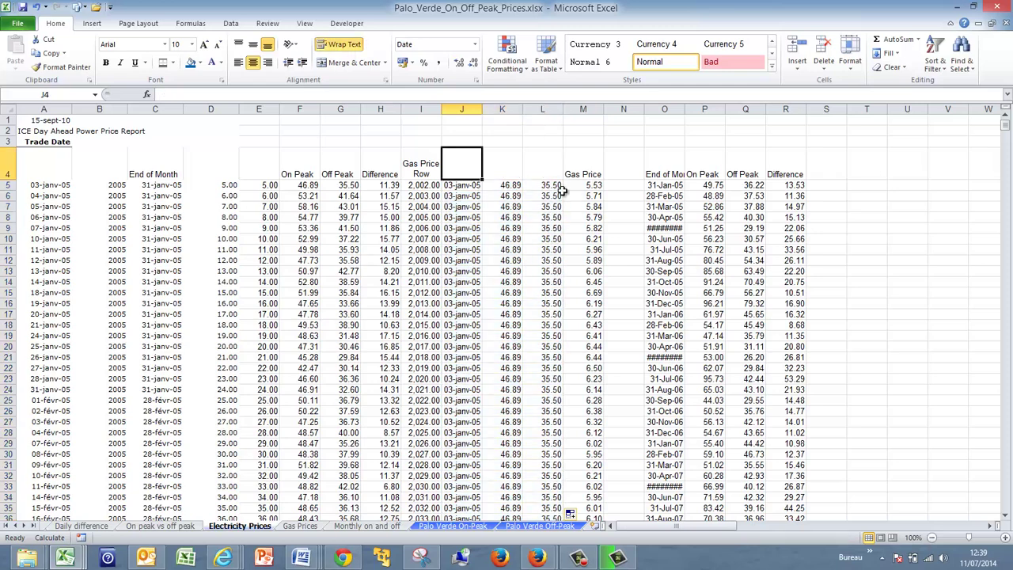
{"action": "key", "text": "Right"}
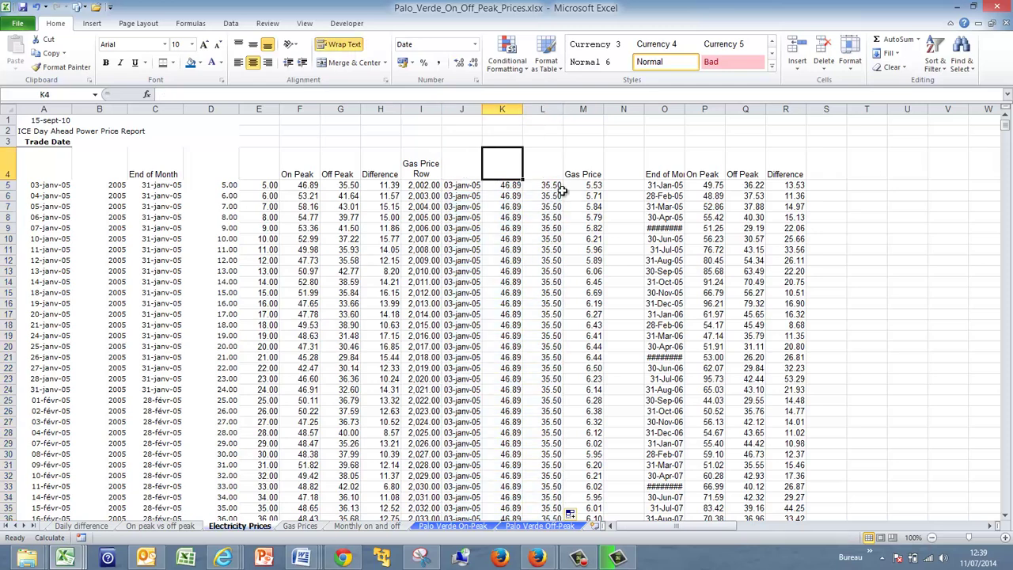
{"action": "type", "text": "On "}
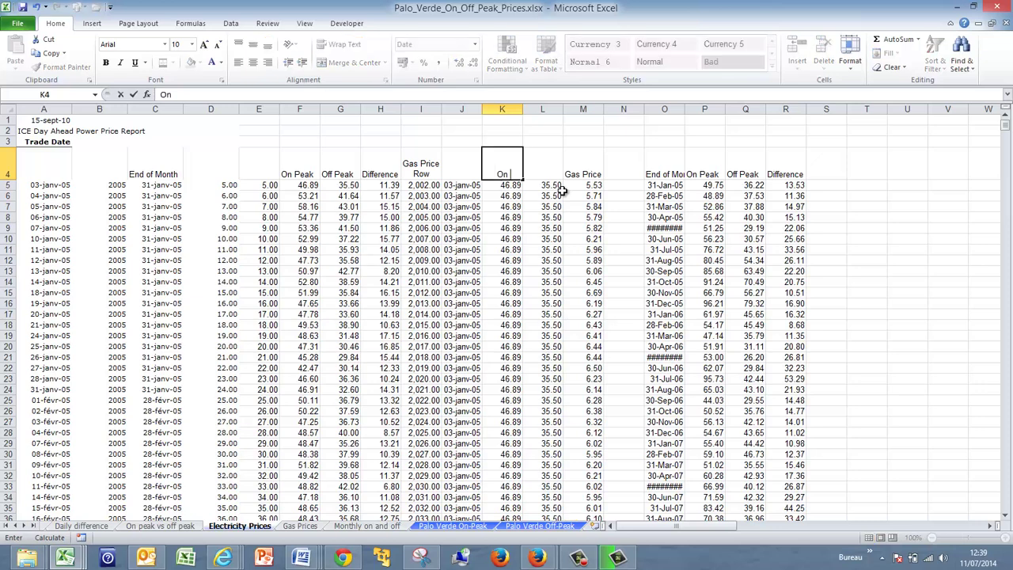
{"action": "type", "text": "Peal"}
{"action": "key", "text": "Return"}
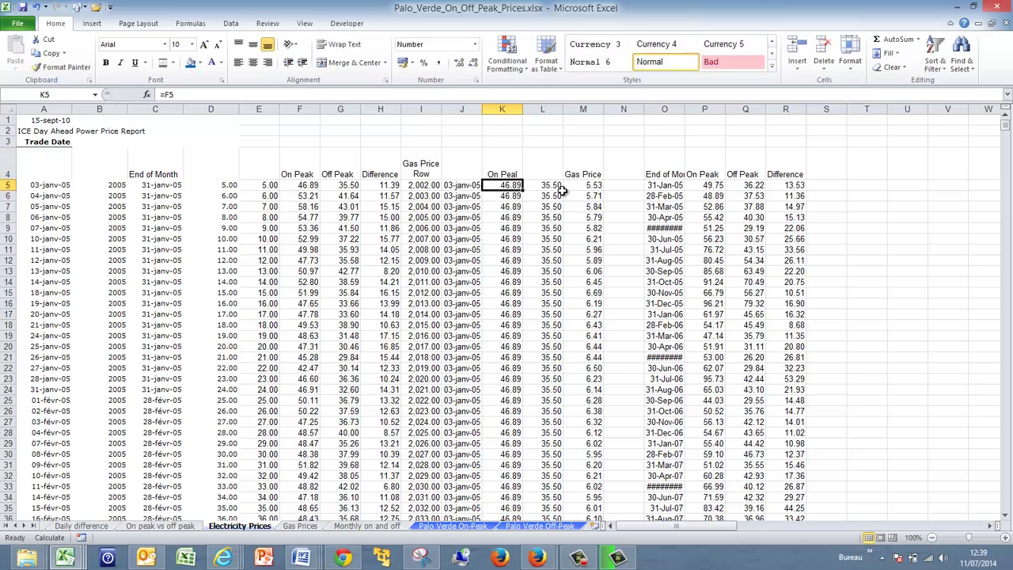
{"action": "key", "text": "Up"}
{"action": "type", "text": "On "}
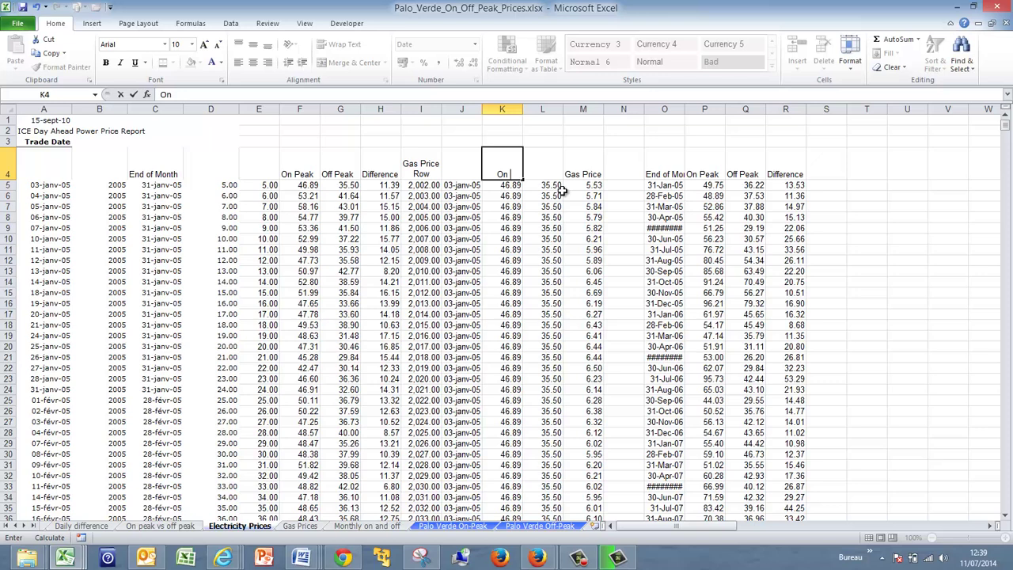
{"action": "type", "text": "Peak"}
{"action": "key", "text": "Tab"}
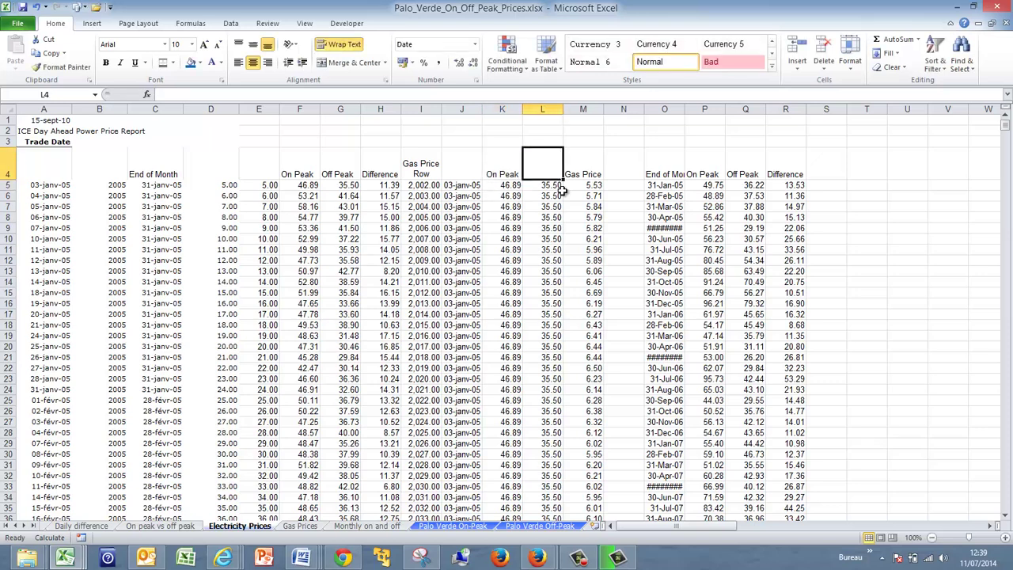
{"action": "type", "text": "Off"}
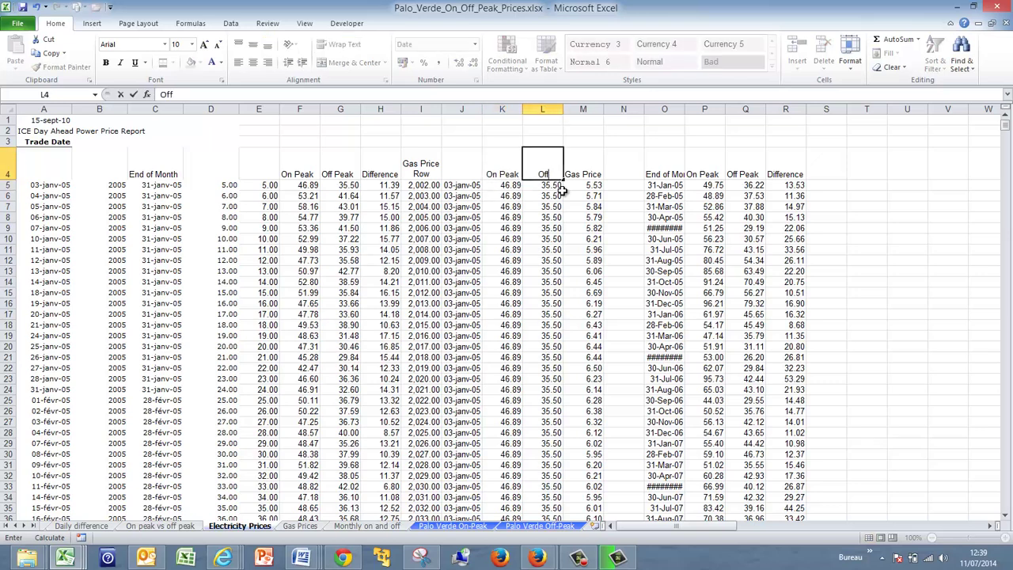
{"action": "type", "text": " Peak"}
{"action": "key", "text": "Left"}
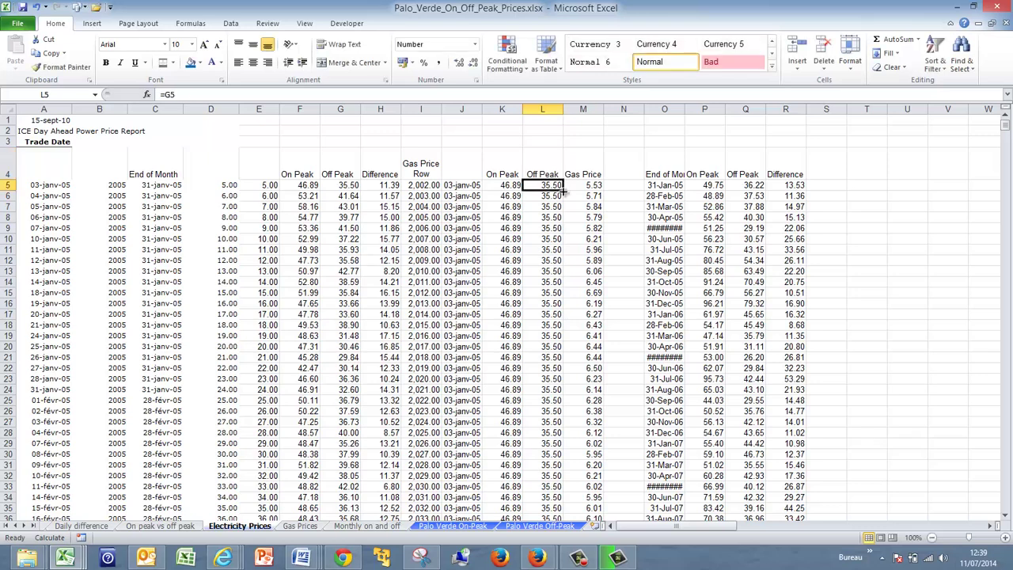
Select the header cells J4:M4 for charting.
{"action": "key", "text": "Left"}
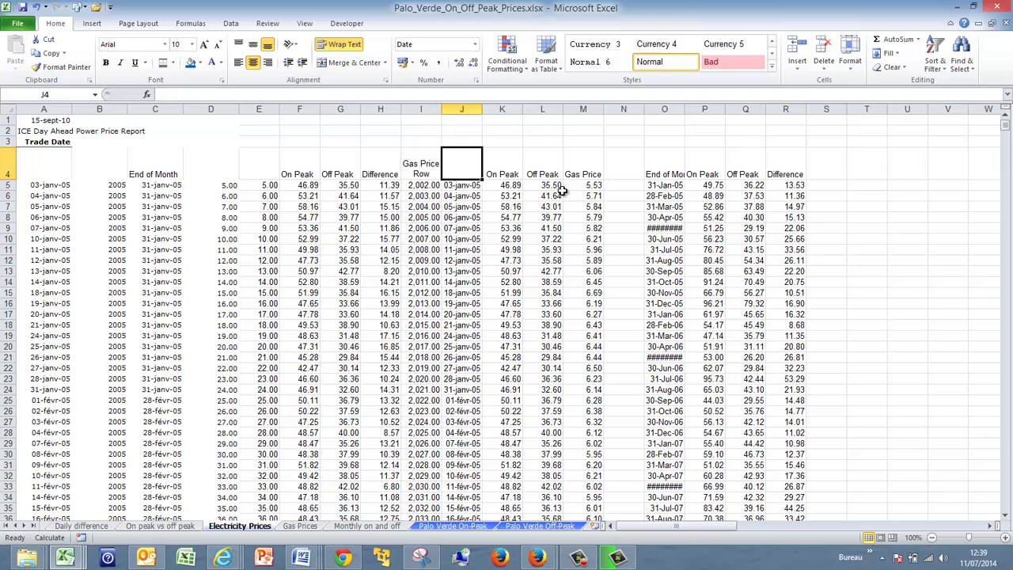
{"action": "key", "text": "Right"}
{"action": "key", "text": "Left"}
{"action": "key", "text": "Left"}
{"action": "key", "text": "shift+Right"}
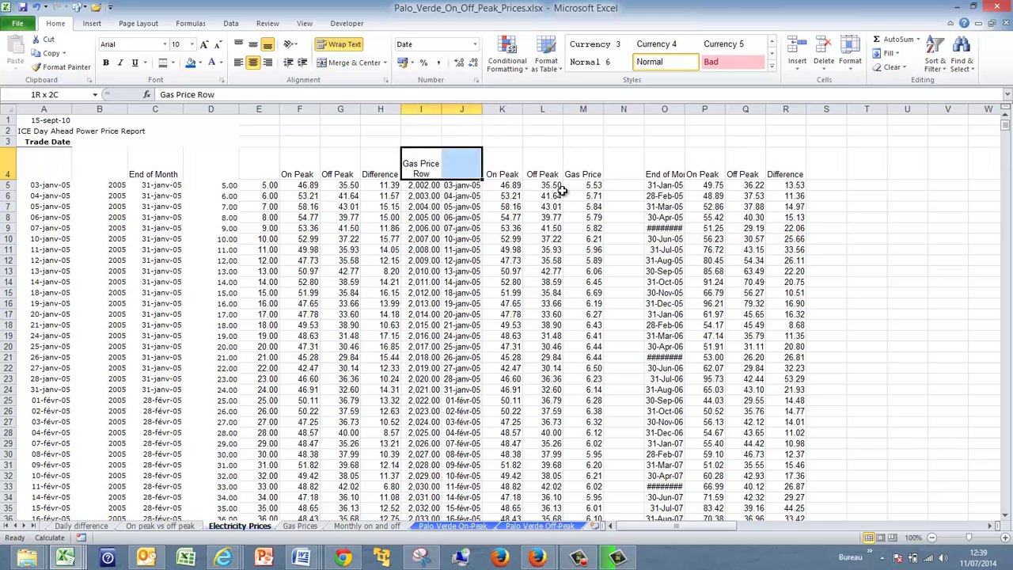
{"action": "key", "text": "Left"}
{"action": "key", "text": "Right"}
{"action": "key", "text": "Right"}
{"action": "key", "text": "shift+Right"}
{"action": "key", "text": "shift+Right"}
{"action": "key", "text": "shift+Right"}
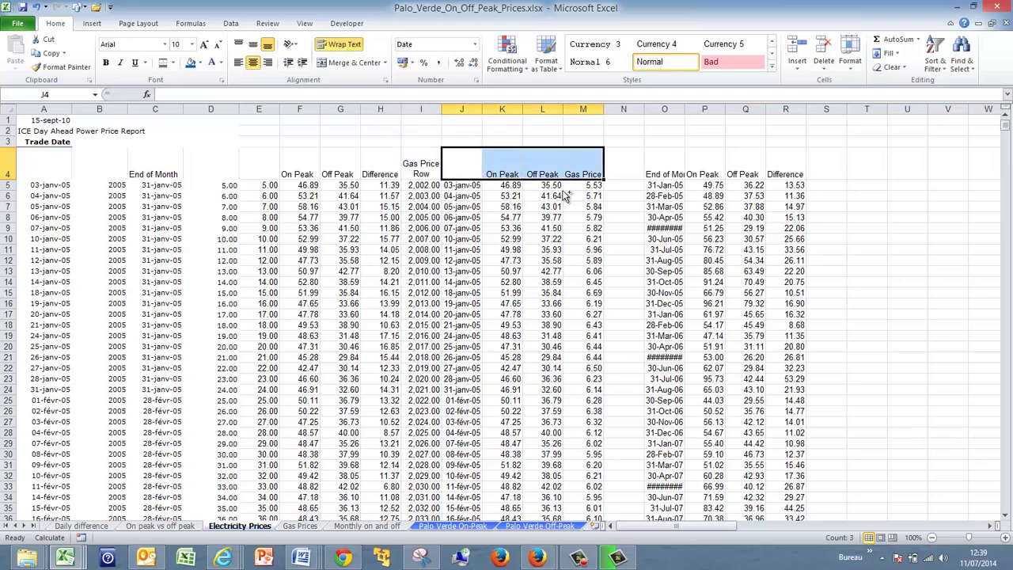
Extend the selection to row 2045, chart it, and plot Gas Price on the secondary axis.
{"action": "key", "text": "ctrl+shift+Down"}
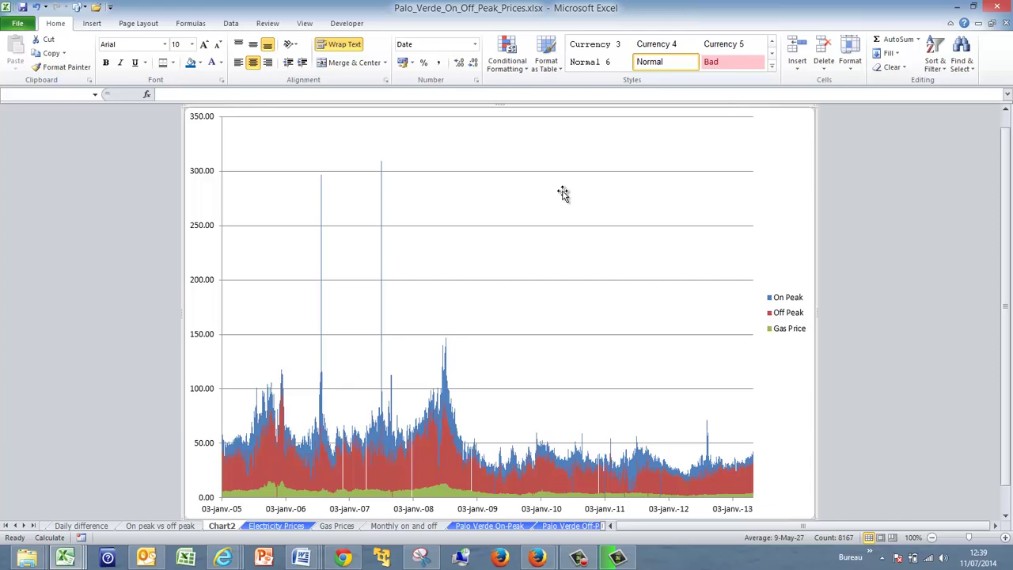
{"action": "left_click", "coordinate": [562, 193]}
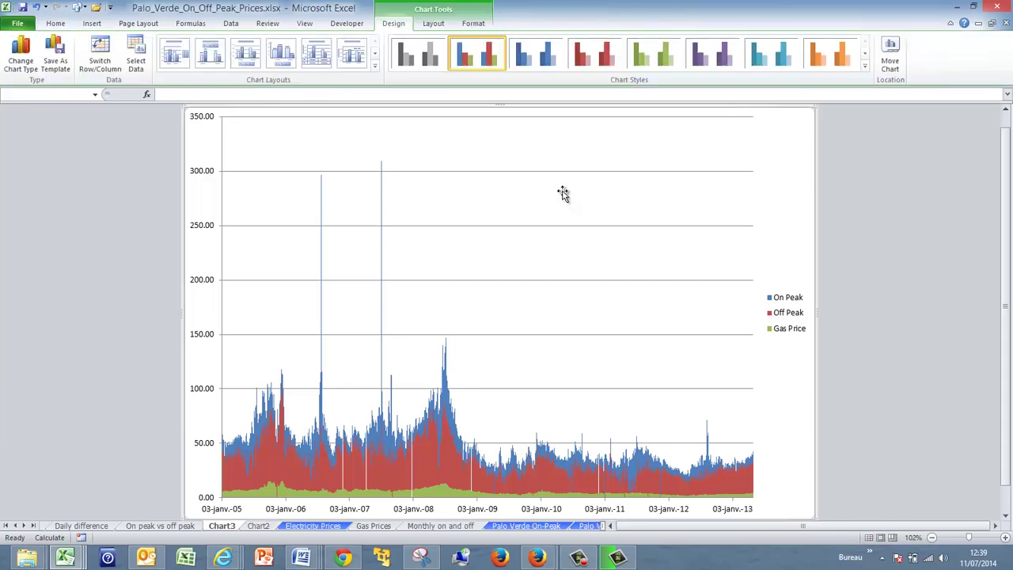
{"action": "left_click", "coordinate": [441, 492]}
{"action": "right_click", "coordinate": [440, 492]}
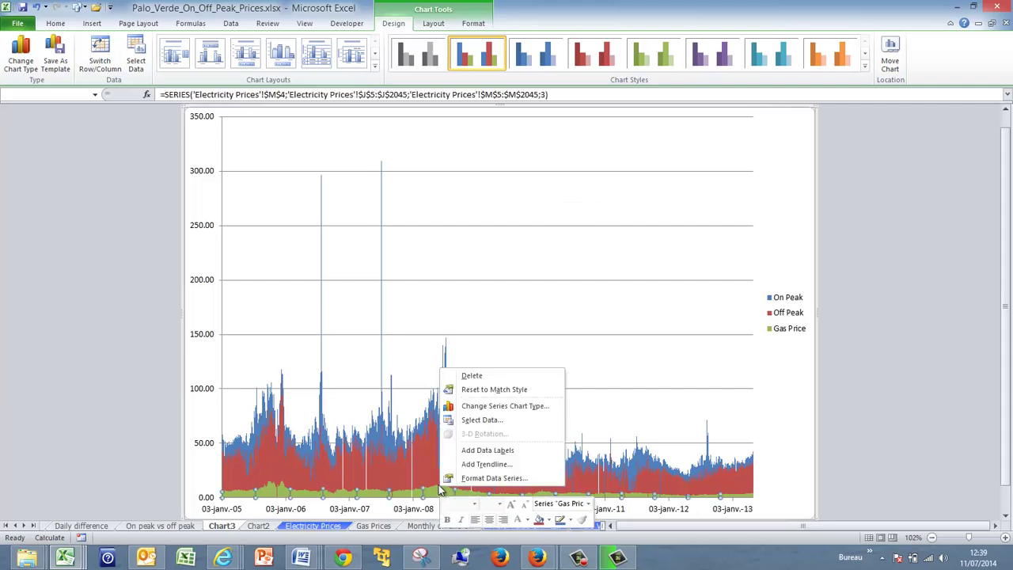
{"action": "left_click", "coordinate": [463, 478]}
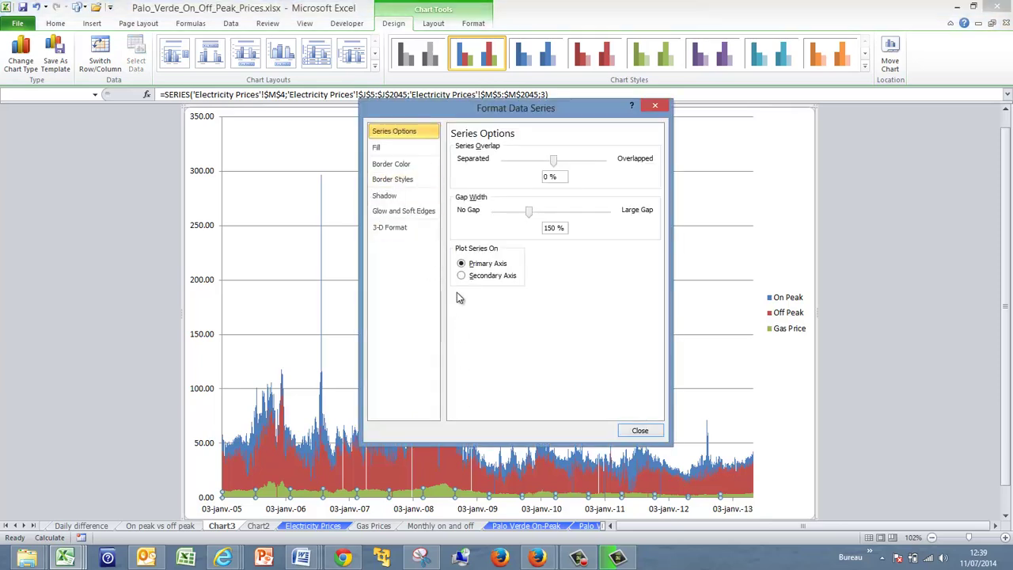
{"action": "left_click", "coordinate": [464, 278]}
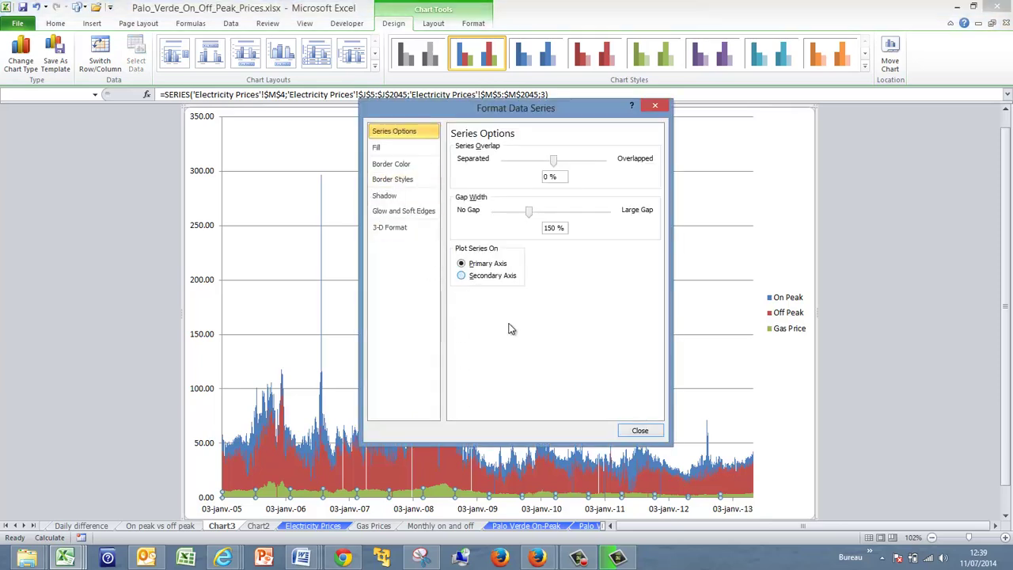
{"action": "left_click", "coordinate": [633, 431]}
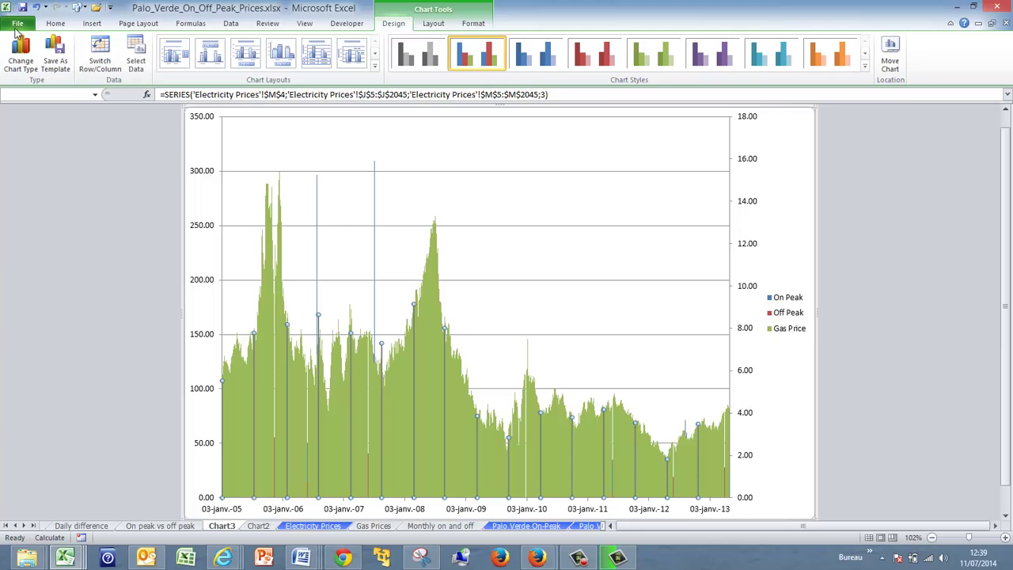
Change the Gas Price series to a basic line chart.
{"action": "left_click", "coordinate": [20, 54]}
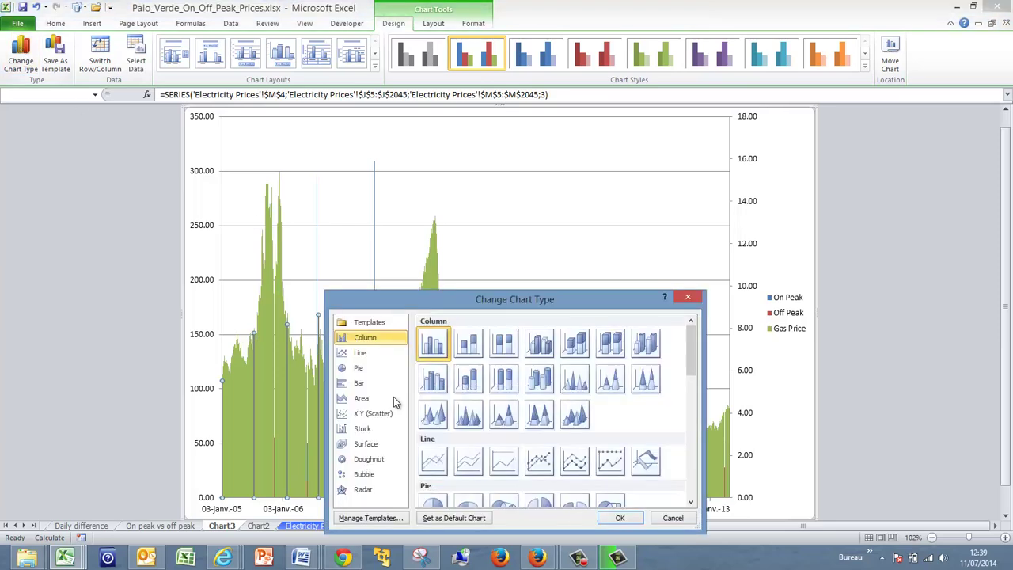
{"action": "left_click", "coordinate": [434, 460]}
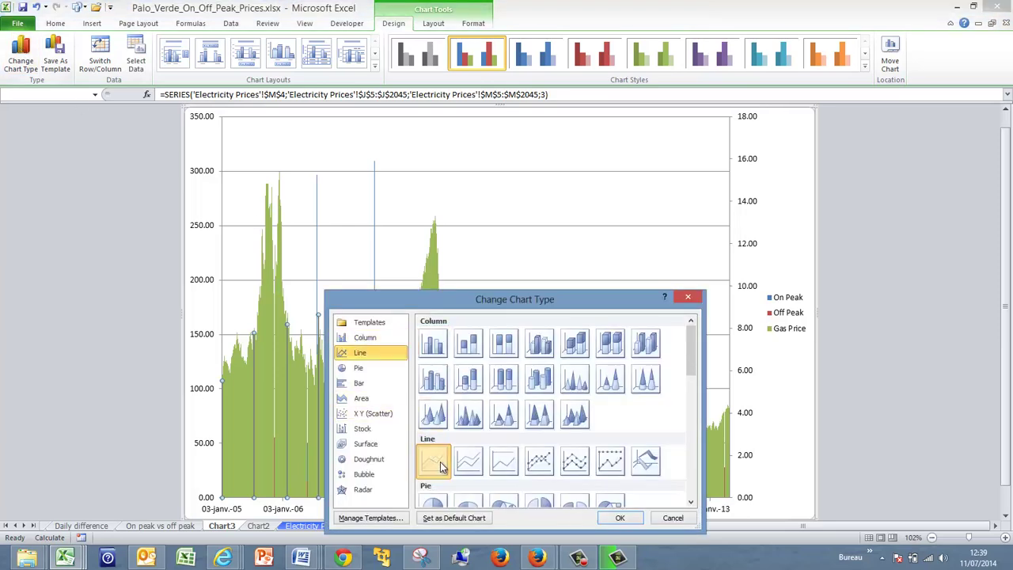
{"action": "left_click", "coordinate": [621, 518]}
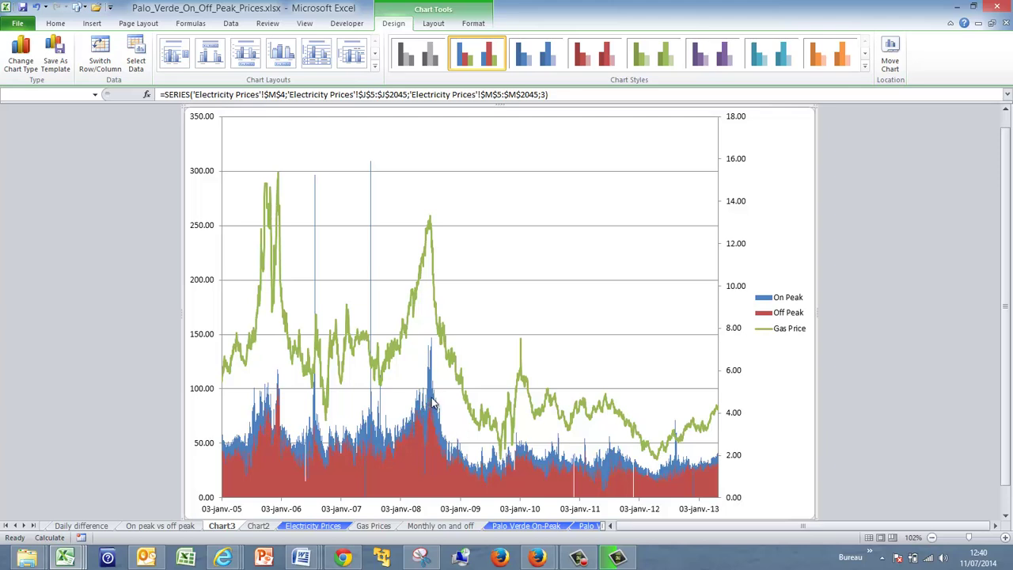
Change the On Peak series to a basic line chart.
{"action": "right_click", "coordinate": [431, 404]}
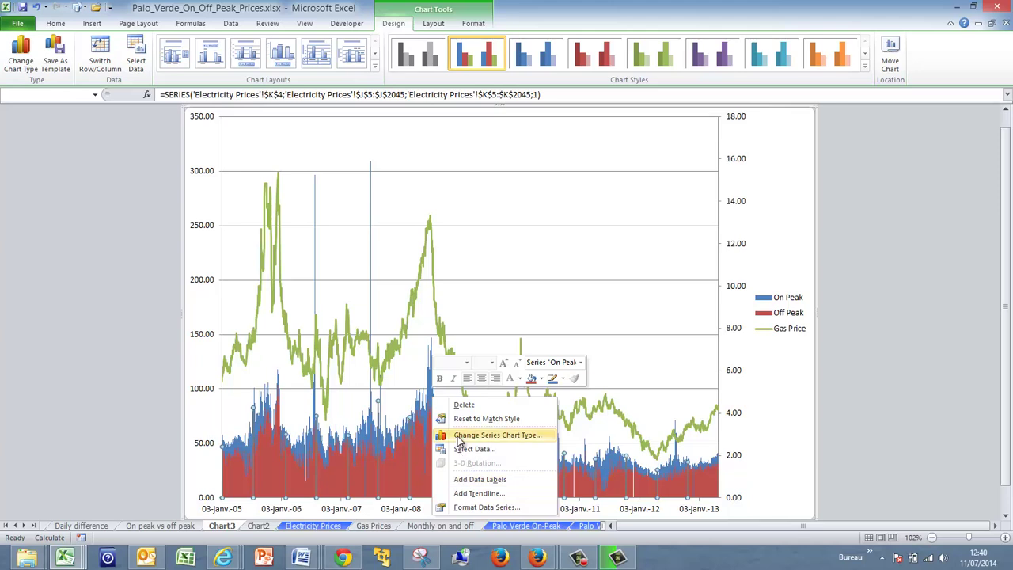
{"action": "left_click", "coordinate": [459, 438]}
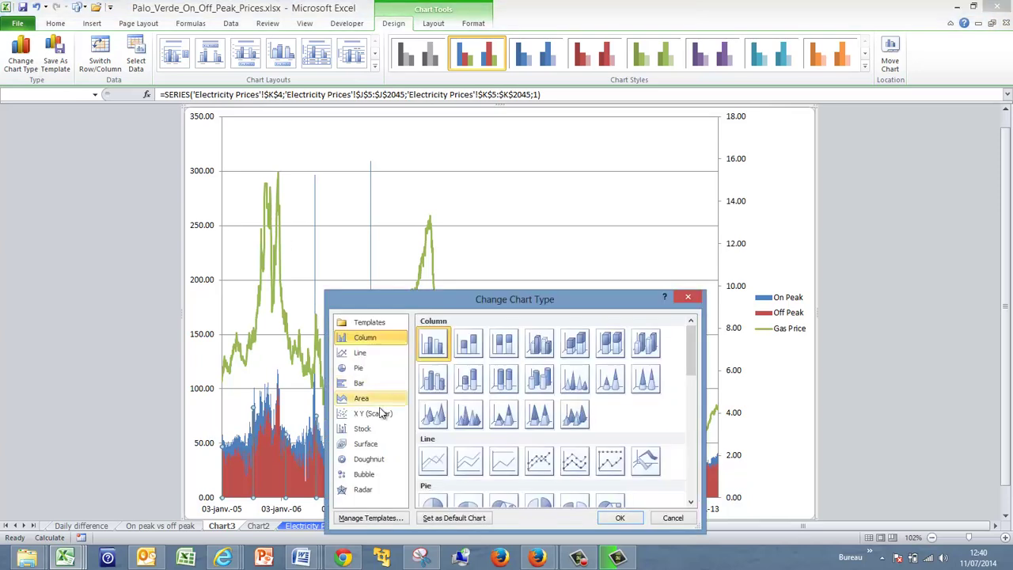
{"action": "left_click", "coordinate": [434, 470]}
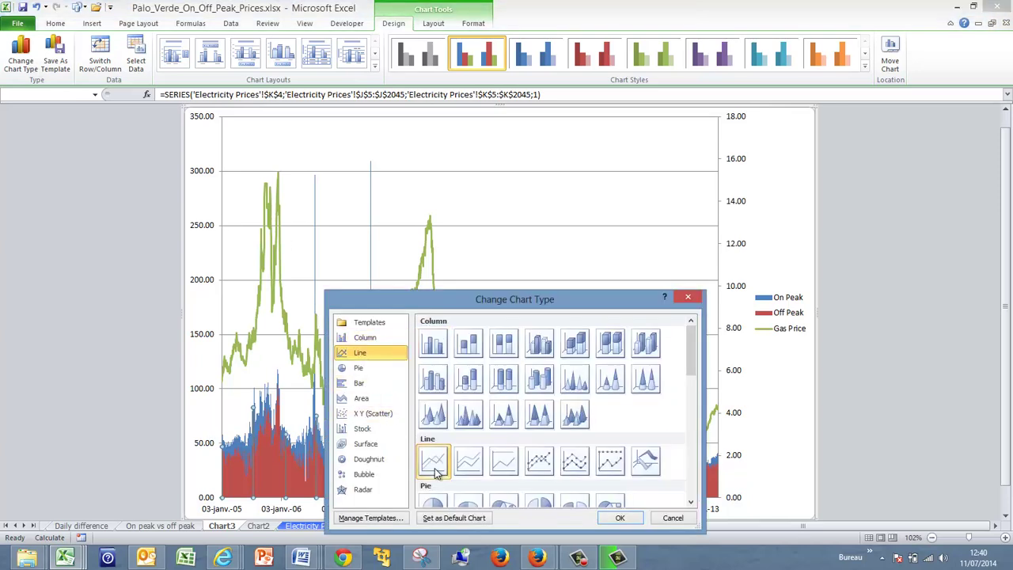
{"action": "left_click", "coordinate": [620, 517]}
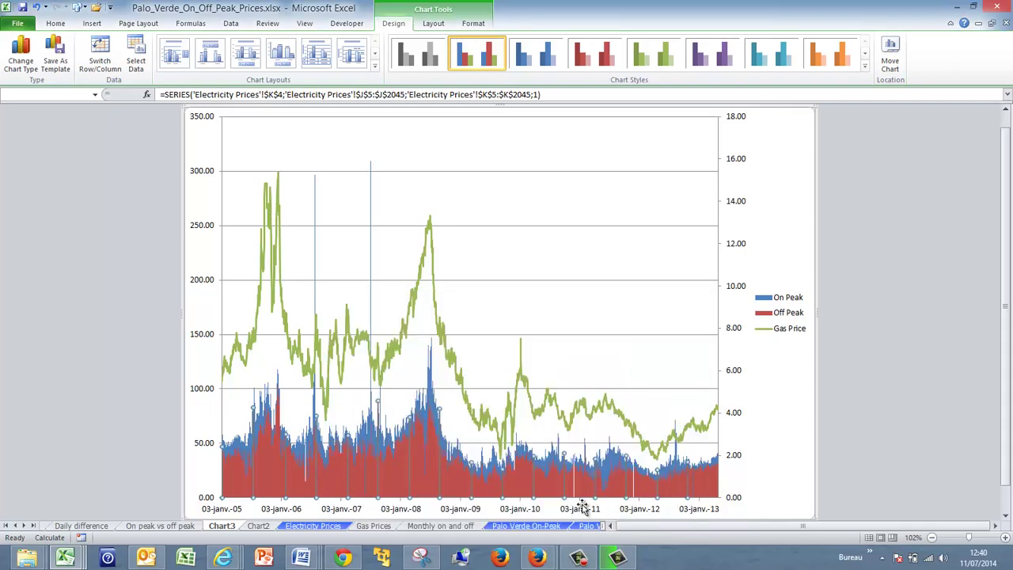
Change the Off Peak series to a basic line chart as well.
{"action": "right_click", "coordinate": [415, 432]}
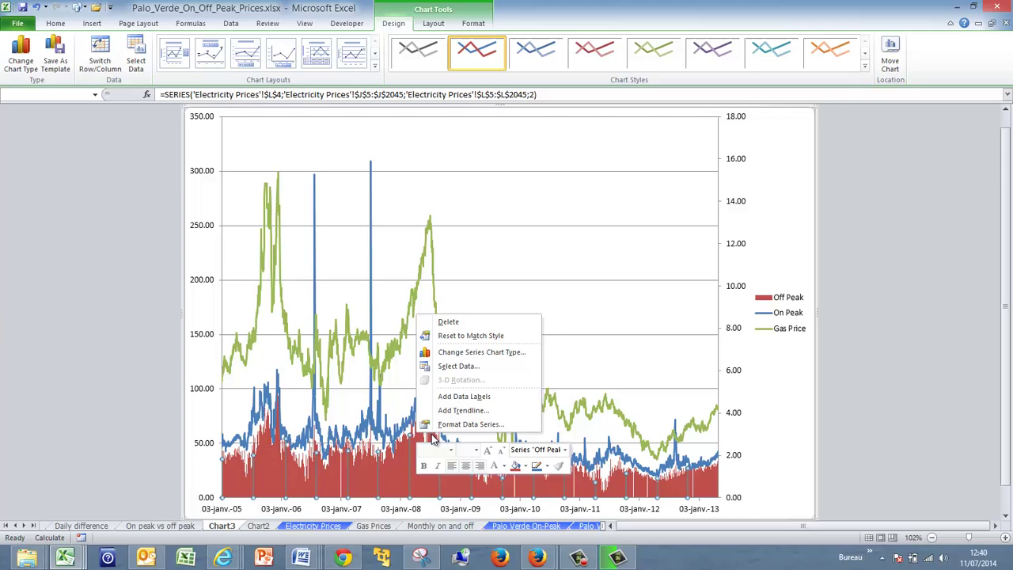
{"action": "left_click", "coordinate": [471, 425]}
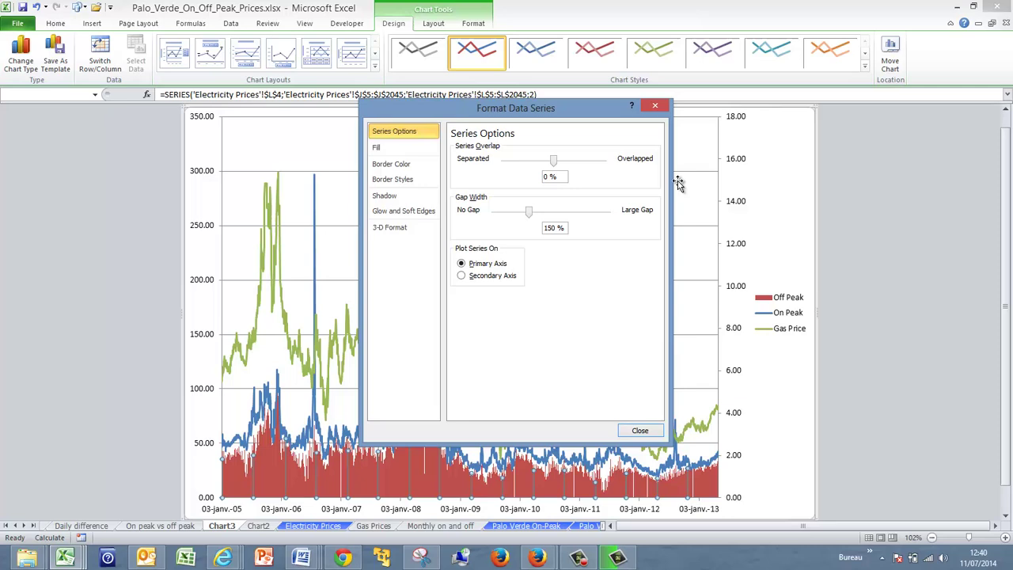
{"action": "left_click", "coordinate": [656, 106]}
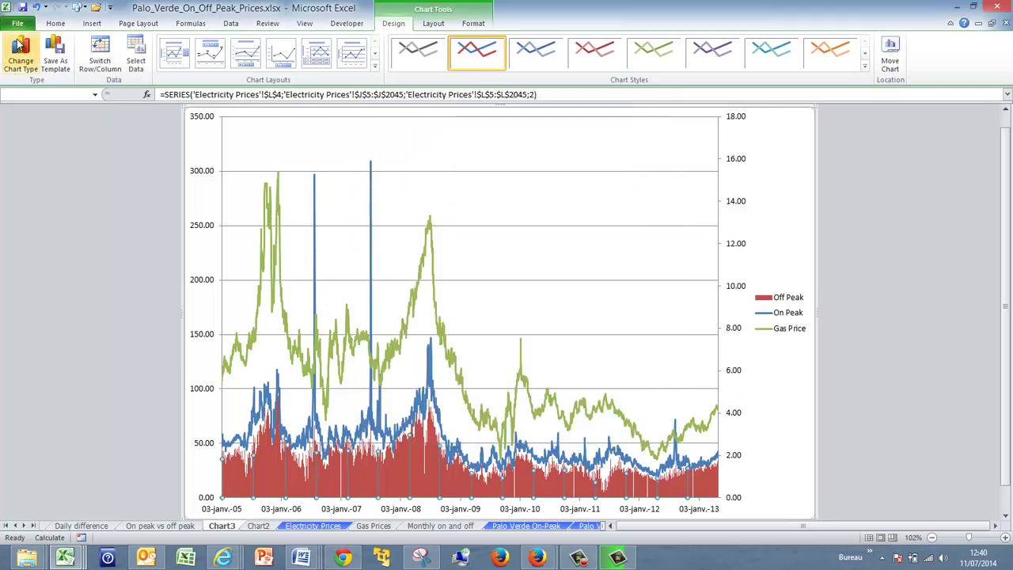
{"action": "left_click", "coordinate": [19, 49]}
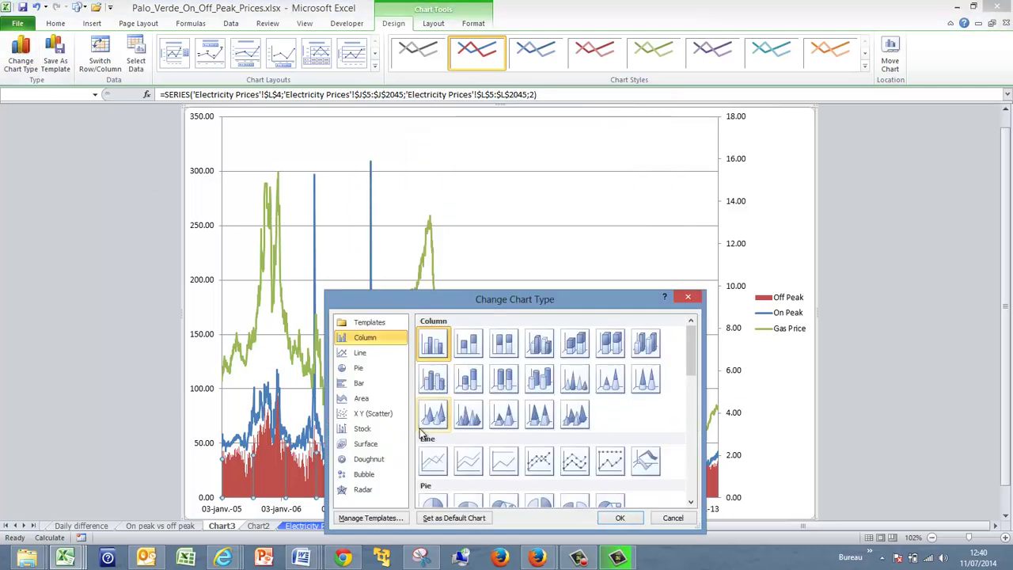
{"action": "left_click", "coordinate": [434, 467]}
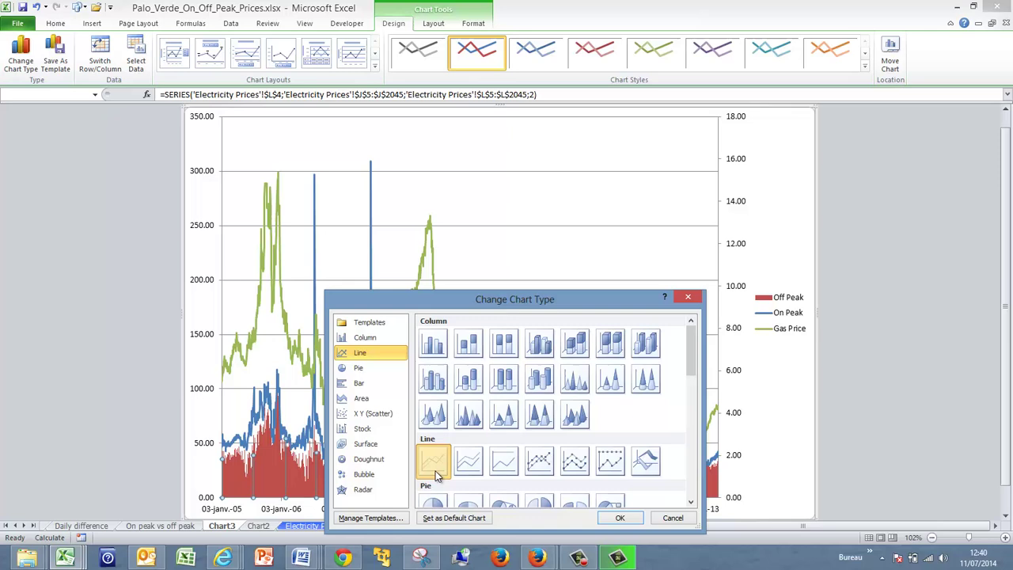
{"action": "left_click", "coordinate": [618, 517]}
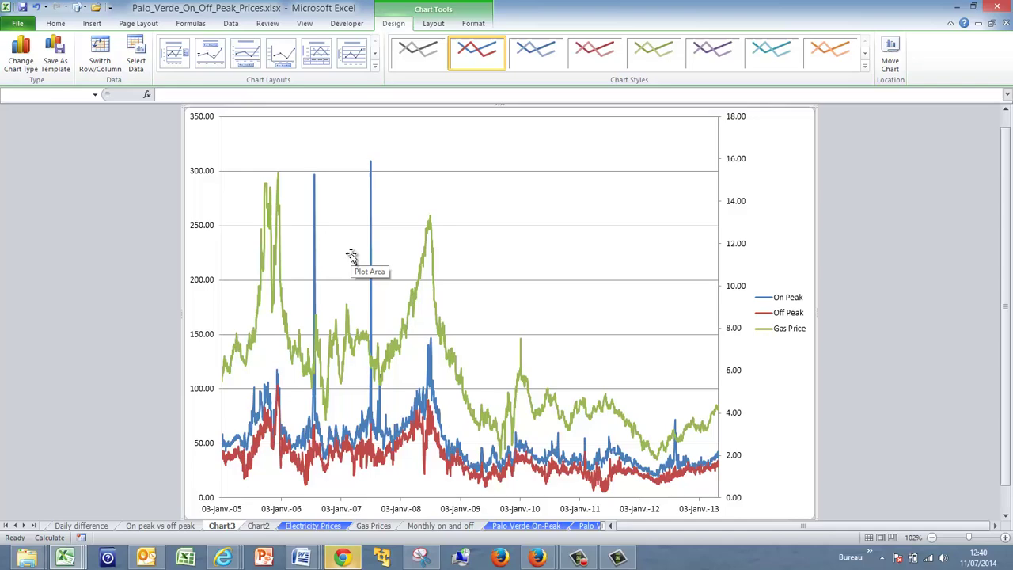
Return to the Electricity Prices sheet and review the row 5 summary formulas.
{"action": "key", "text": "ctrl+Page_Down"}
{"action": "key", "text": "ctrl+Page_Down"}
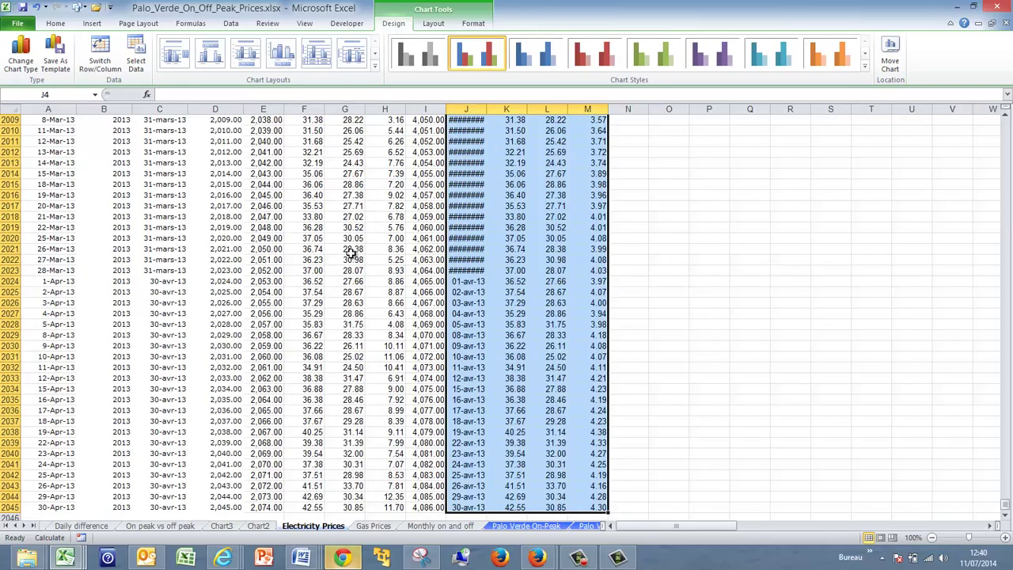
{"action": "key", "text": "Down"}
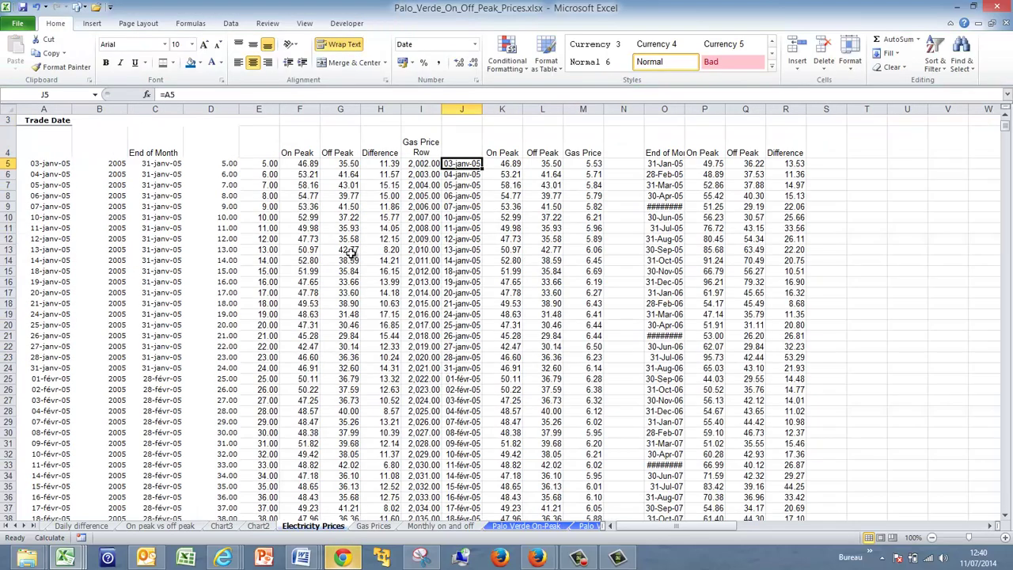
{"action": "key", "text": "Right"}
{"action": "key", "text": "Right"}
{"action": "key", "text": "Right"}
{"action": "key", "text": "Right"}
{"action": "key", "text": "Right"}
{"action": "key", "text": "Right"}
{"action": "key", "text": "Right"}
{"action": "key", "text": "Right"}
{"action": "key", "text": "Right"}
{"action": "key", "text": "Right"}
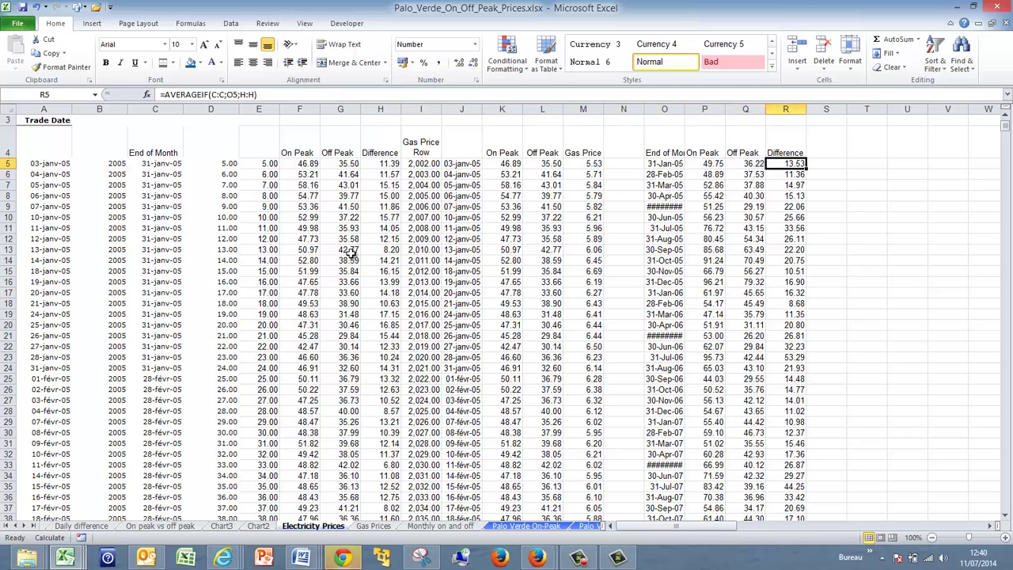
{"action": "key", "text": "Left"}
{"action": "key", "text": "Left"}
{"action": "key", "text": "Left"}
{"action": "key", "text": "Left"}
{"action": "key", "text": "Left"}
{"action": "key", "text": "Left"}
{"action": "key", "text": "Left"}
{"action": "key", "text": "Left"}
{"action": "key", "text": "Left"}
{"action": "key", "text": "Left"}
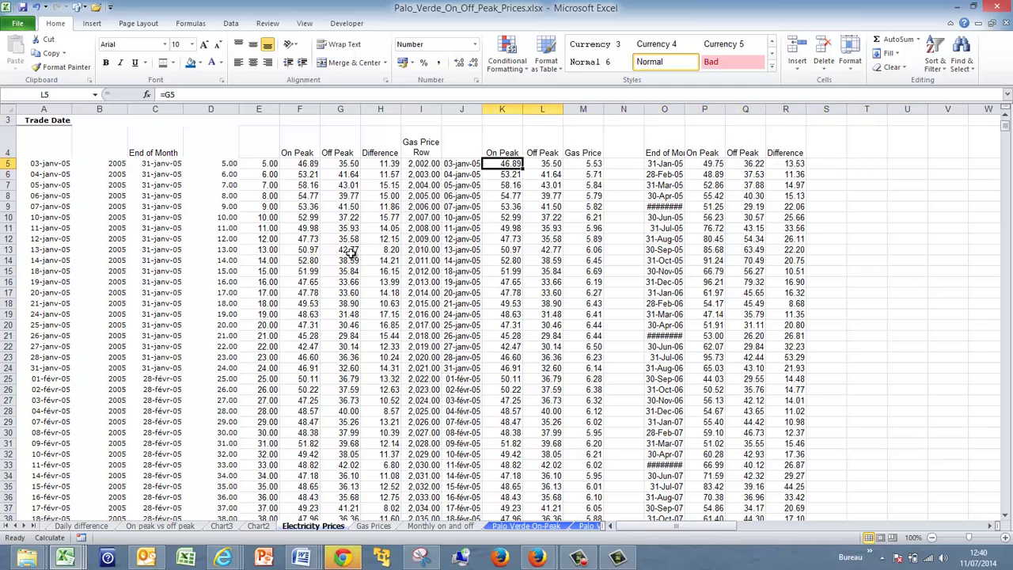
{"action": "key", "text": "Right"}
{"action": "key", "text": "Right"}
{"action": "key", "text": "Right"}
{"action": "key", "text": "Right"}
{"action": "key", "text": "Right"}
{"action": "key", "text": "Right"}
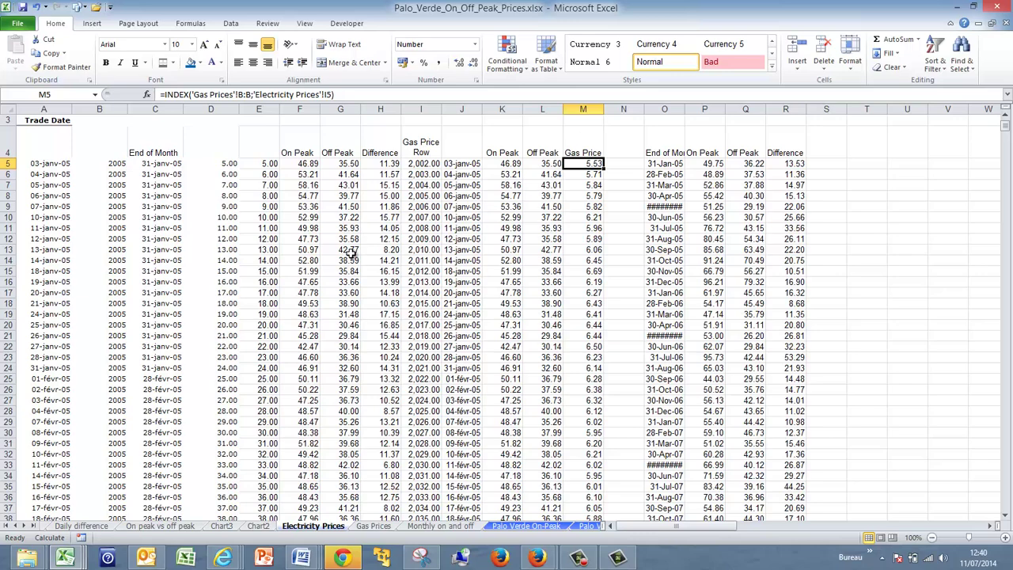
{"action": "key", "text": "Left"}
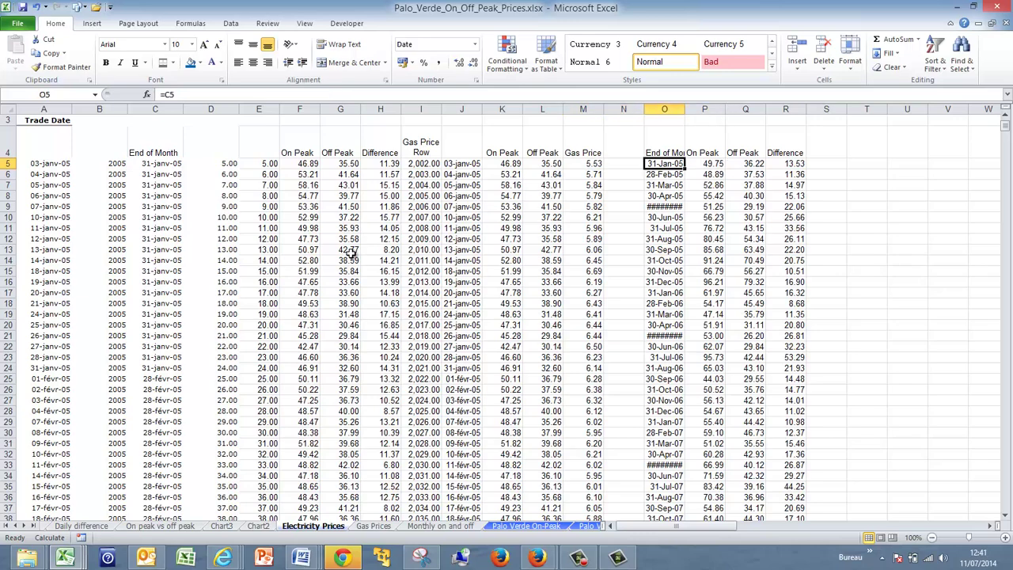
{"action": "key", "text": "ctrl+Down"}
{"action": "key", "text": "ctrl+Up"}
Insert three blank columns at column N, shifting the End of Month table to column R.
{"action": "key", "text": "Left"}
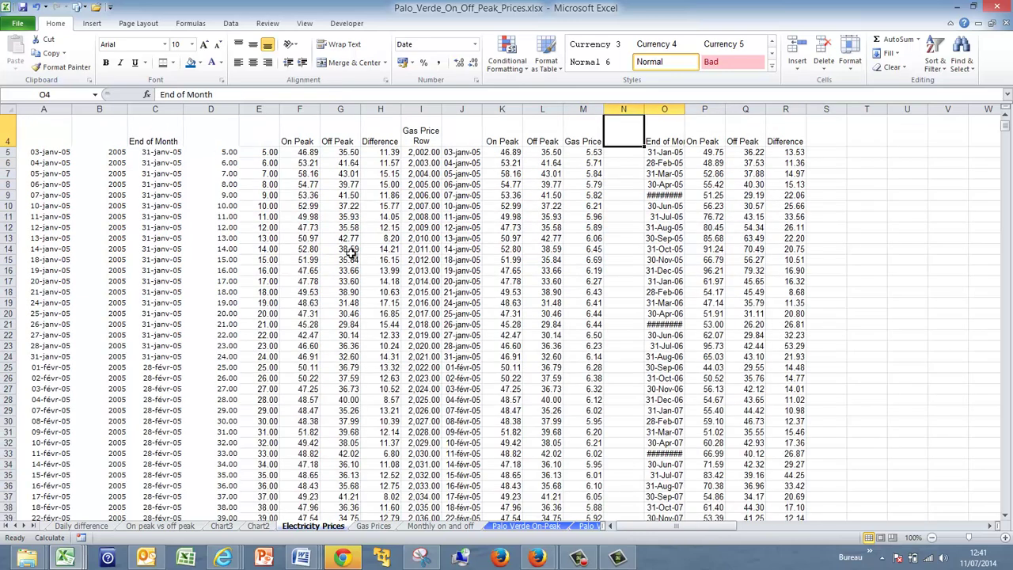
{"action": "key", "text": "Down"}
{"action": "key", "text": "ctrl+space"}
{"action": "key", "text": "shift+BackSpace"}
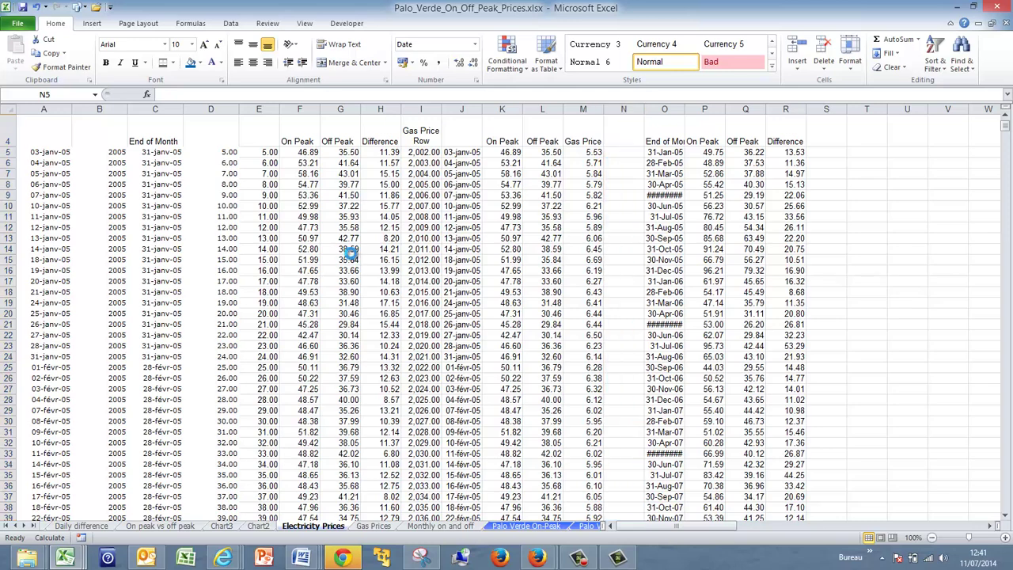
{"action": "key", "text": "ctrl+space"}
{"action": "key", "text": "ctrl+shift+plus"}
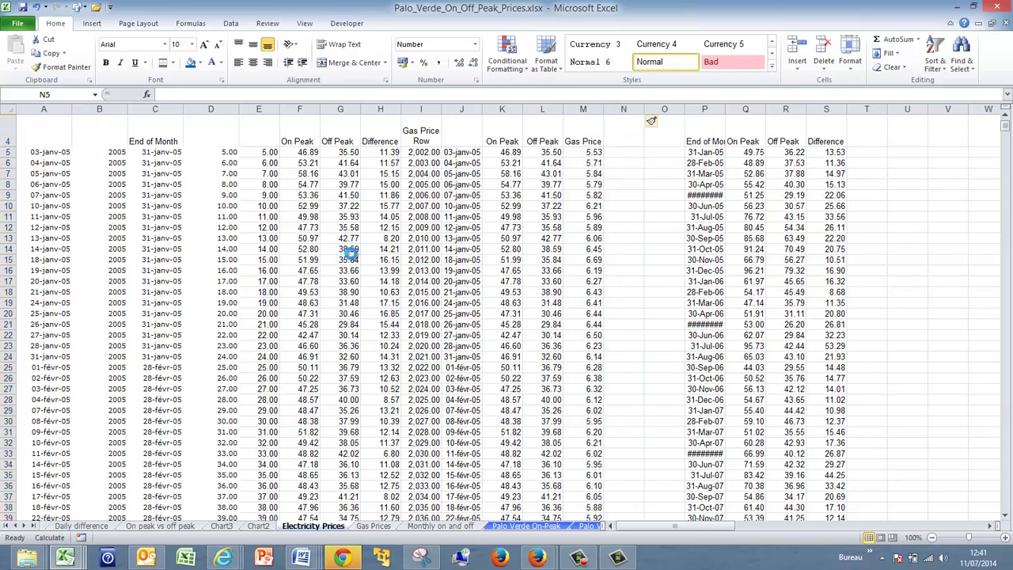
{"action": "key", "text": "ctrl+space"}
{"action": "key", "text": "ctrl+shift+plus"}
{"action": "key", "text": "shift+BackSpace"}
{"action": "key", "text": "ctrl+space"}
{"action": "key", "text": "ctrl+shift+plus"}
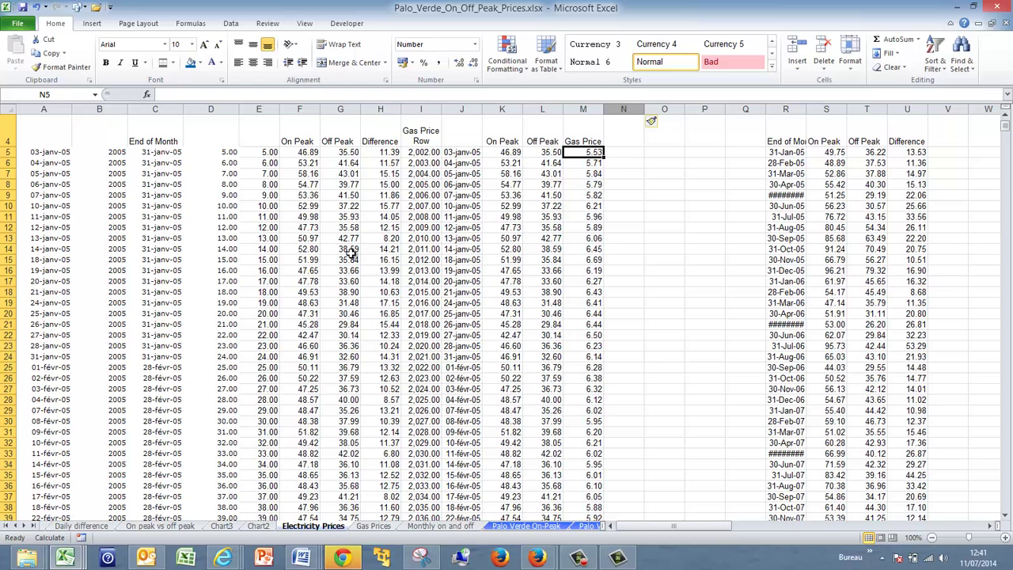
Enter =EOMONTH(A5;0) in N5, format it as a date, and fill it down column N.
{"action": "key", "text": "shift+BackSpace"}
{"action": "type", "text": "=eo"}
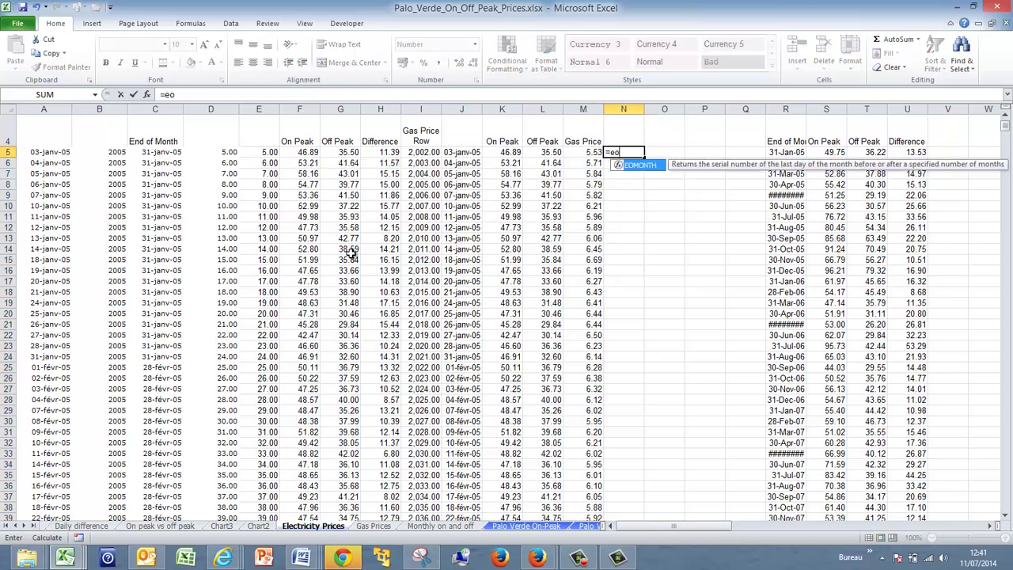
{"action": "key", "text": "Tab"}
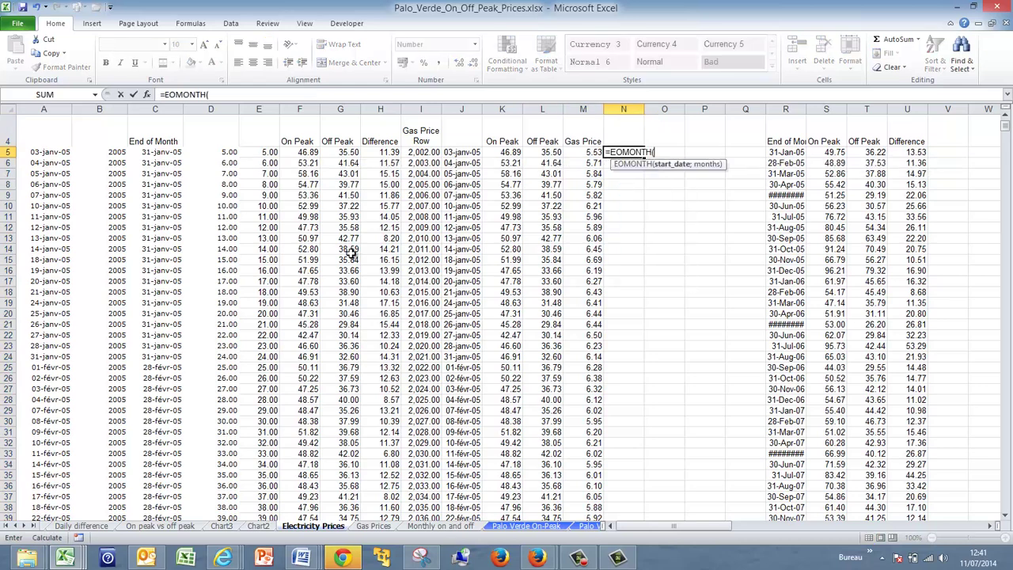
{"action": "key", "text": "Left"}
{"action": "key", "text": "Left"}
{"action": "key", "text": "Left"}
{"action": "key", "text": "Left"}
{"action": "key", "text": "Left"}
{"action": "key", "text": "Left"}
{"action": "key", "text": "Left"}
{"action": "key", "text": "Left"}
{"action": "key", "text": "Left"}
{"action": "key", "text": "Left"}
{"action": "key", "text": "Left"}
{"action": "key", "text": "Left"}
{"action": "key", "text": "Left"}
{"action": "type", "text": ";0"}
{"action": "key", "text": "Return"}
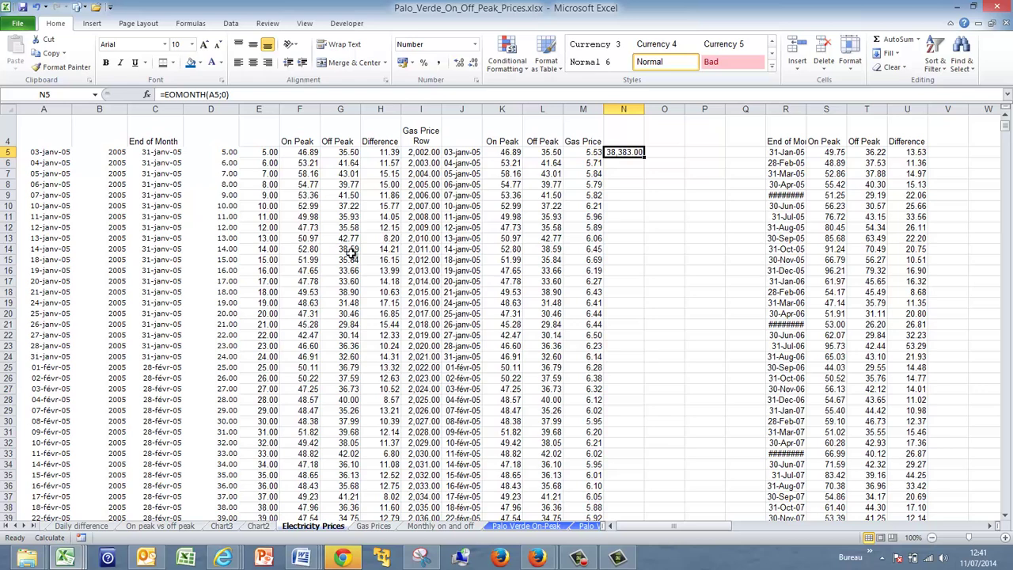
{"action": "key", "text": "ctrl+shift+3"}
{"action": "double_click", "coordinate": [645, 158]}
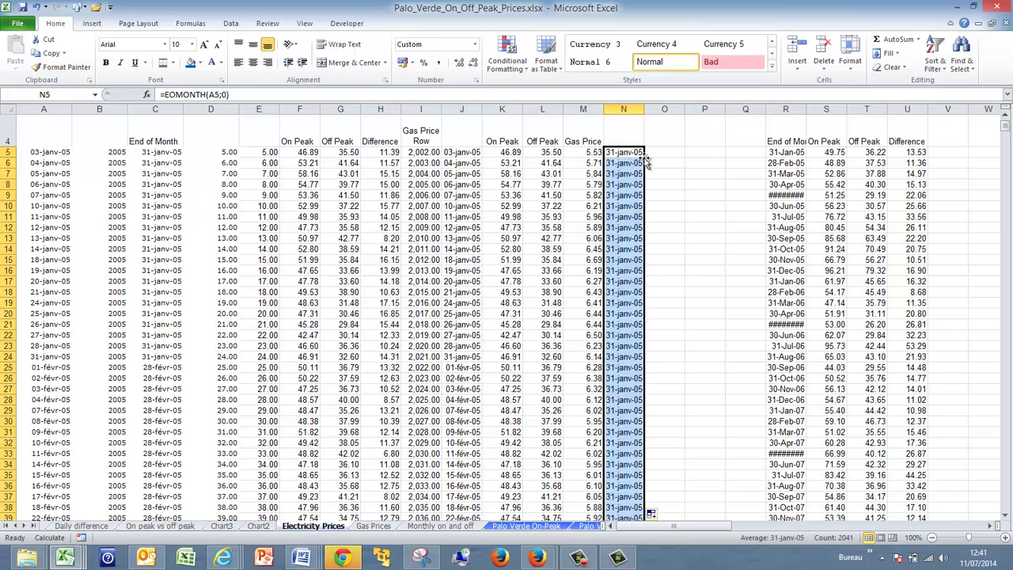
{"action": "left_click", "coordinate": [161, 161]}
Give column N the heading 'Eo Month' in cell N4.
{"action": "key", "text": "Right"}
{"action": "key", "text": "Right"}
{"action": "key", "text": "Right"}
{"action": "key", "text": "Right"}
{"action": "key", "text": "Right"}
{"action": "key", "text": "Right"}
{"action": "key", "text": "Right"}
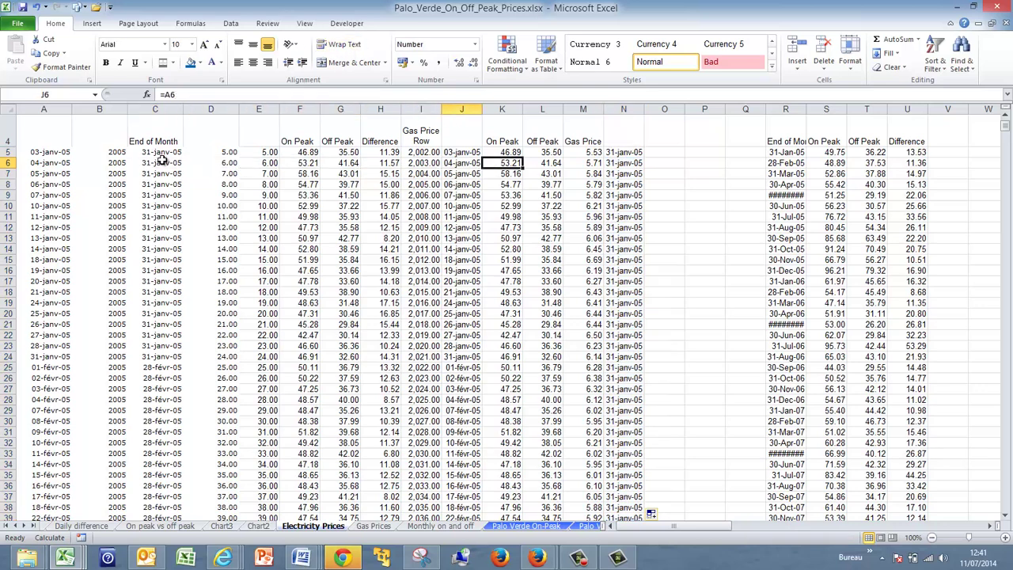
{"action": "key", "text": "Right"}
{"action": "key", "text": "Right"}
{"action": "key", "text": "Right"}
{"action": "key", "text": "Right"}
{"action": "key", "text": "Up"}
{"action": "key", "text": "Up"}
{"action": "type", "text": "E"}
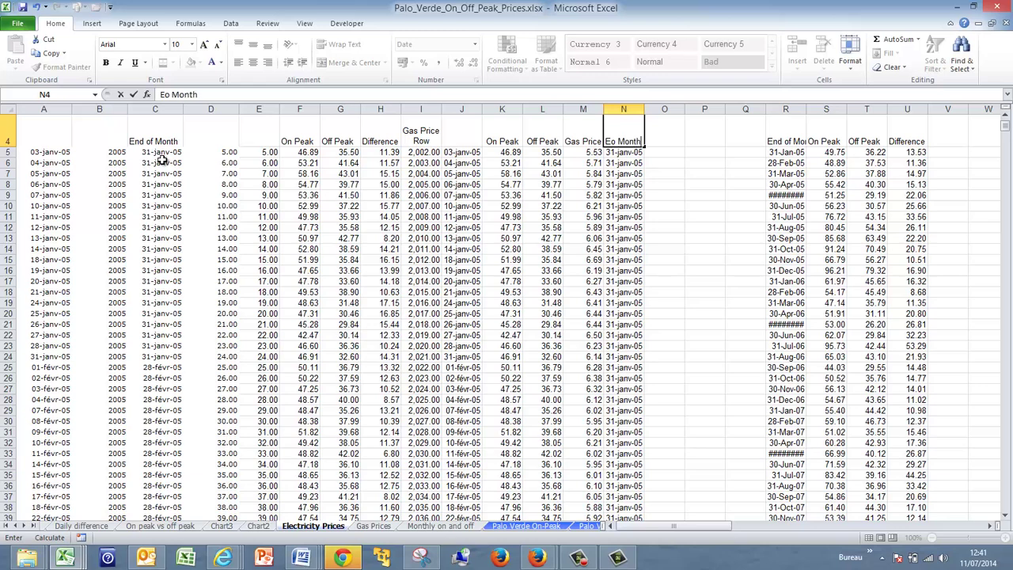
{"action": "type", "text": "o Month"}
{"action": "key", "text": "Return"}
{"action": "key", "text": "Up"}
{"action": "key", "text": "Right"}
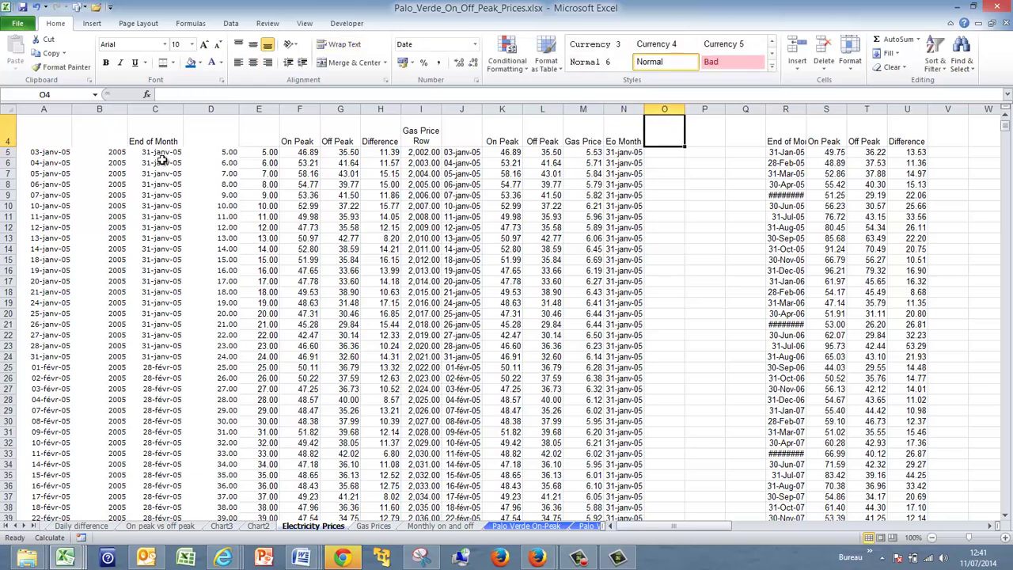
Clear the #DIV/0! rows R105:U112 at the bottom of the summary table.
{"action": "key", "text": "Down"}
{"action": "key", "text": "Right"}
{"action": "key", "text": "Right"}
{"action": "key", "text": "Right"}
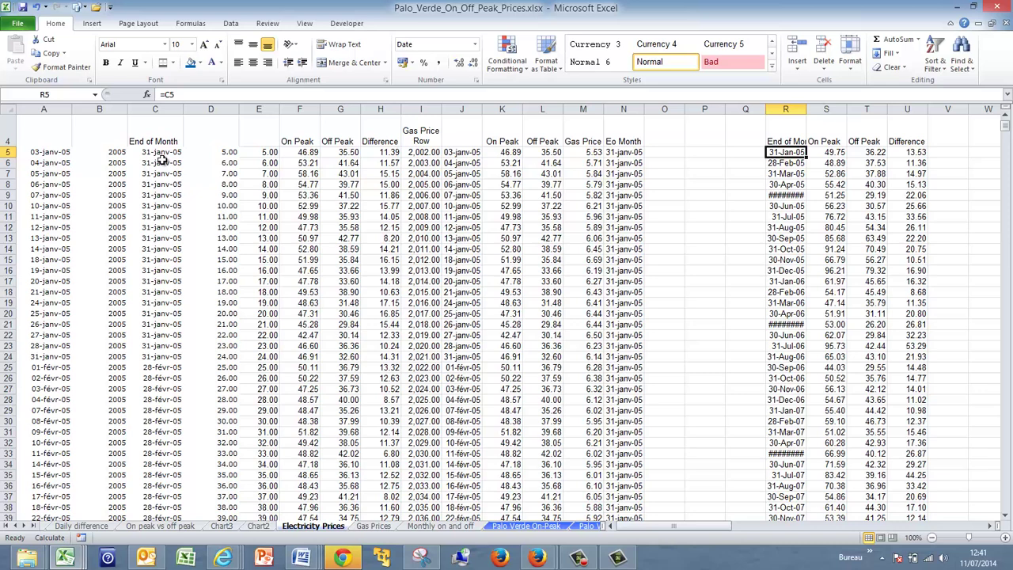
{"action": "key", "text": "Down"}
{"action": "key", "text": "Down"}
{"action": "key", "text": "Down"}
{"action": "key", "text": "Down"}
{"action": "key", "text": "Down"}
{"action": "key", "text": "Down"}
{"action": "key", "text": "Down"}
{"action": "key", "text": "Down"}
{"action": "key", "text": "Down"}
{"action": "key", "text": "Down"}
{"action": "key", "text": "Down"}
{"action": "key", "text": "Down"}
{"action": "key", "text": "Down"}
{"action": "key", "text": "Down"}
{"action": "key", "text": "Down"}
{"action": "key", "text": "Down"}
{"action": "key", "text": "Down"}
{"action": "key", "text": "Down"}
{"action": "key", "text": "Down"}
{"action": "key", "text": "Down"}
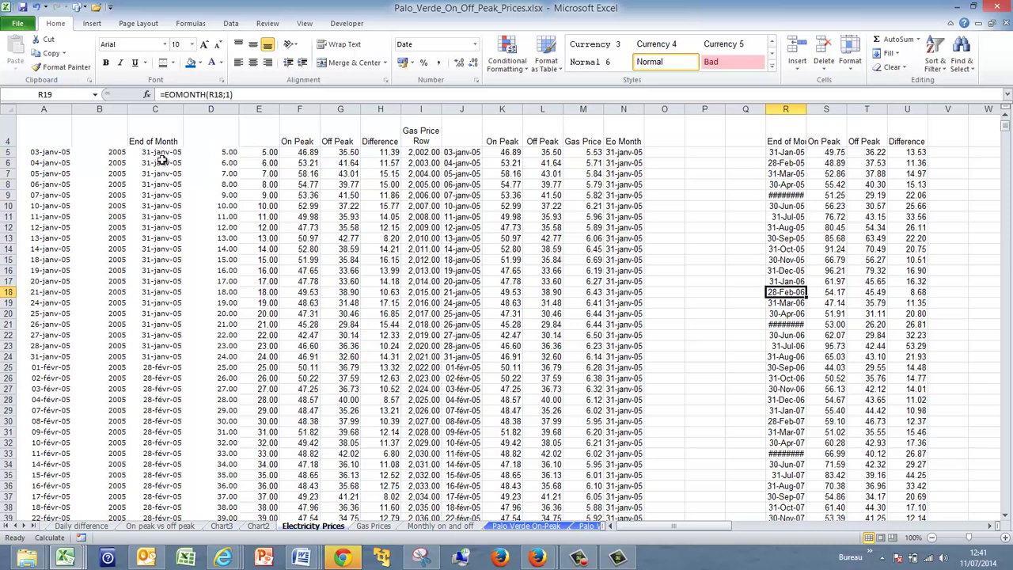
{"action": "key", "text": "Right"}
{"action": "key", "text": "Right"}
{"action": "key", "text": "Right"}
{"action": "key", "text": "Right"}
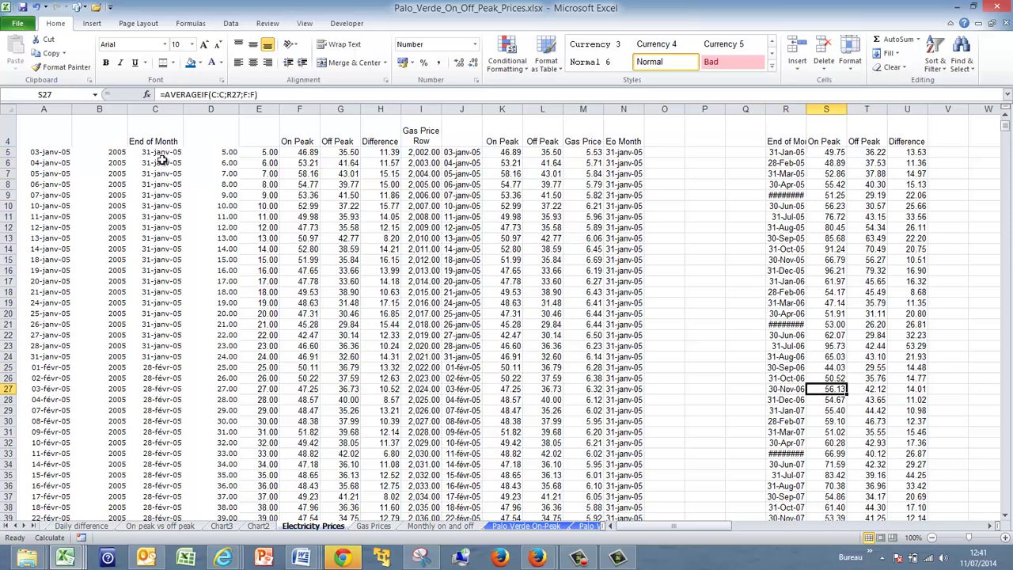
{"action": "key", "text": "Left"}
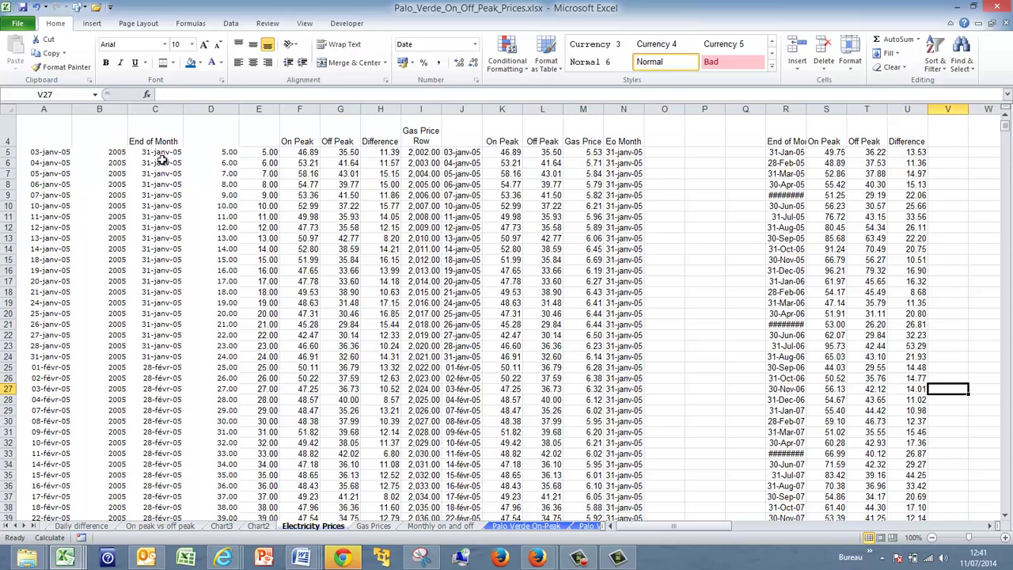
{"action": "key", "text": "ctrl+Down"}
{"action": "key", "text": "Up"}
{"action": "key", "text": "Up"}
{"action": "key", "text": "Up"}
{"action": "key", "text": "Up"}
{"action": "key", "text": "Up"}
{"action": "key", "text": "Up"}
{"action": "key", "text": "Up"}
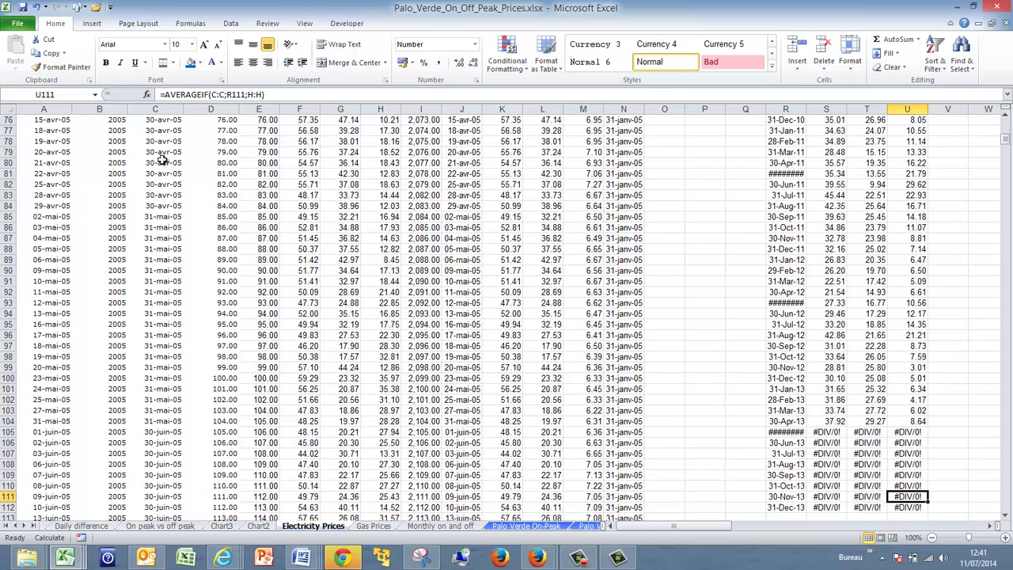
{"action": "key", "text": "Left"}
{"action": "key", "text": "Left"}
{"action": "key", "text": "Left"}
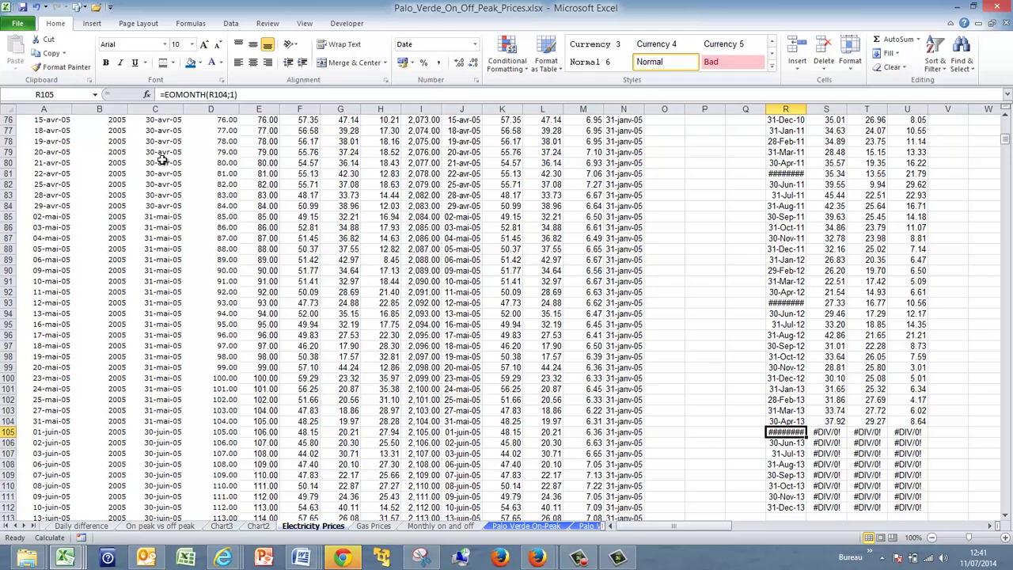
{"action": "key", "text": "shift+Right"}
{"action": "key", "text": "shift+Right"}
{"action": "key", "text": "shift+Right"}
{"action": "key", "text": "ctrl+shift+Down"}
{"action": "key", "text": "Delete"}
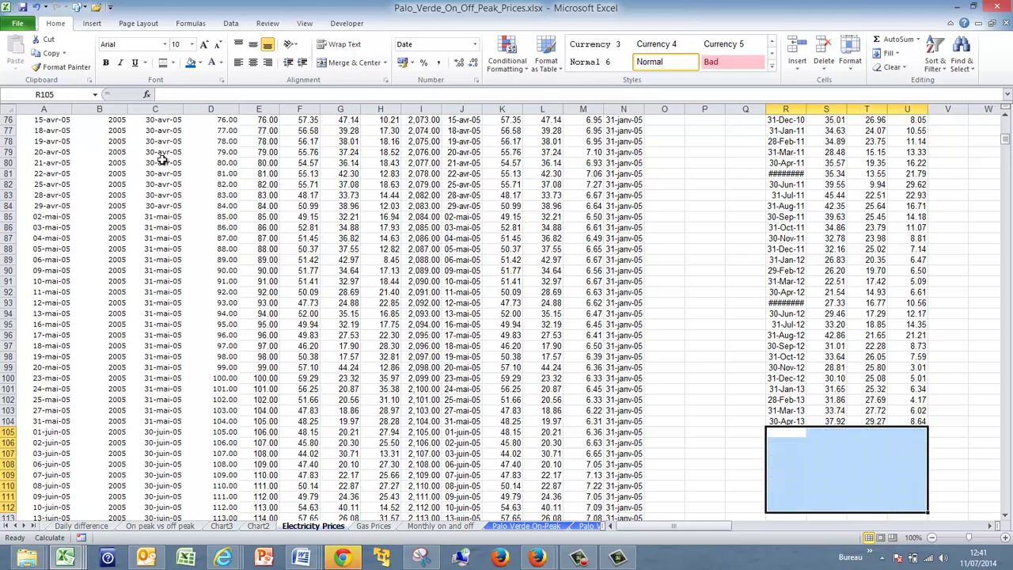
Start a 'Gas' heading in V4, next to Difference.
{"action": "key", "text": "Up"}
{"action": "key", "text": "ctrl+Up"}
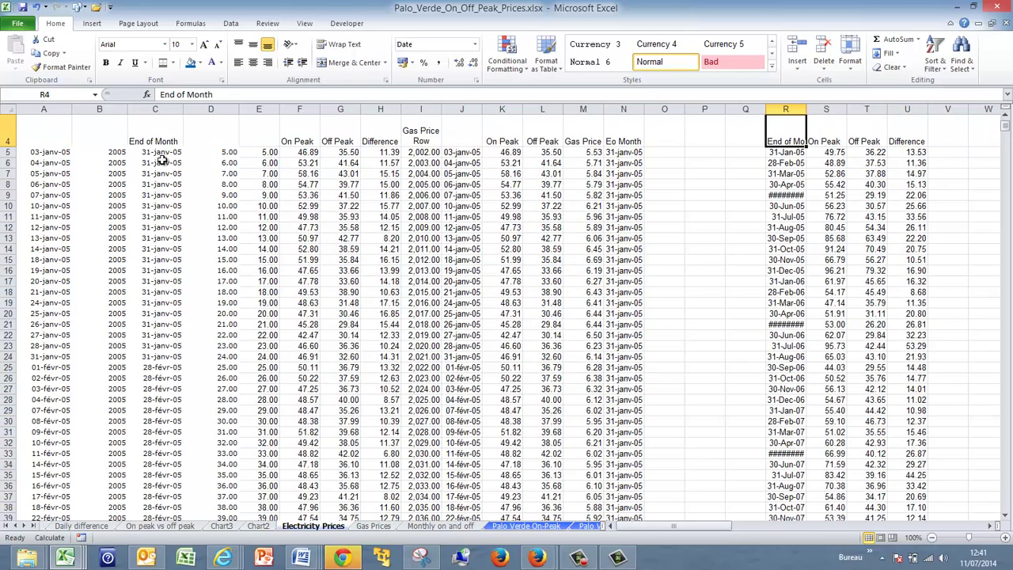
{"action": "key", "text": "Right"}
{"action": "key", "text": "Right"}
{"action": "key", "text": "Right"}
{"action": "key", "text": "Right"}
{"action": "type", "text": "Gas"}
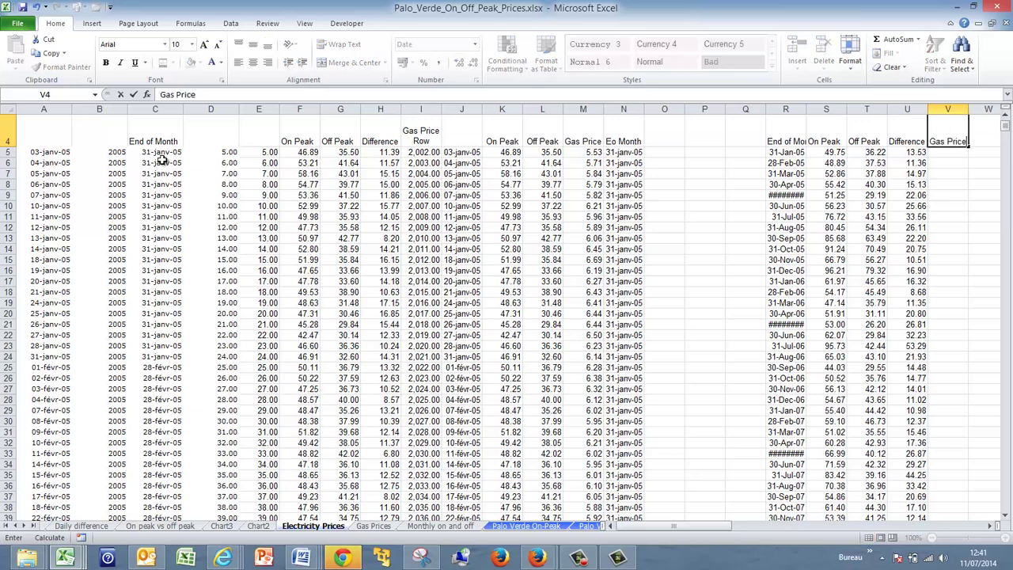
Confirm the Gas Price heading and enter =AVERAGEIF(N:N;R5;M:M) in V5.
{"action": "key", "text": "Return"}
{"action": "key", "text": "Left"}
{"action": "key", "text": "Left"}
{"action": "key", "text": "Left"}
{"action": "key", "text": "Left"}
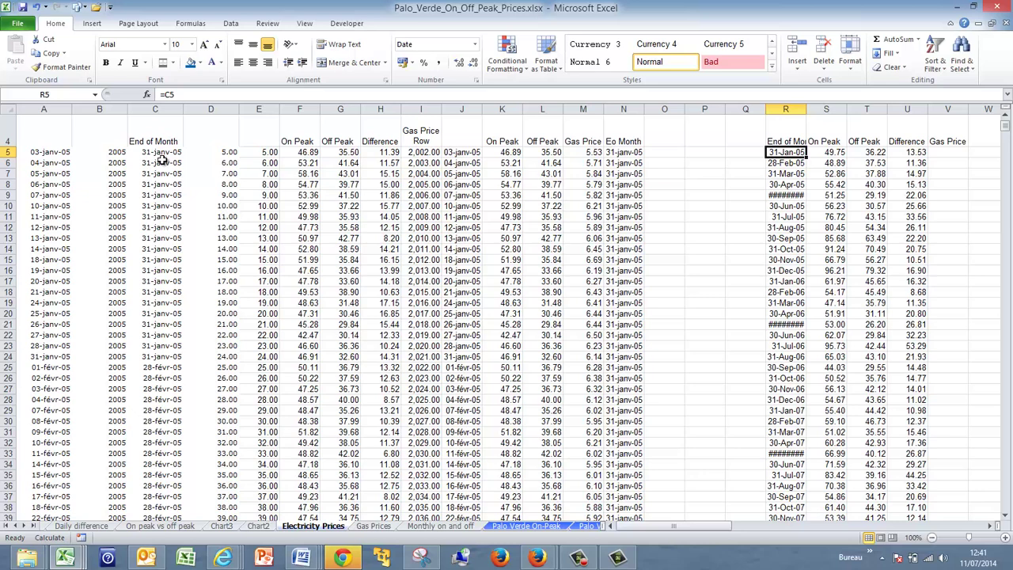
{"action": "key", "text": "Right"}
{"action": "key", "text": "Right"}
{"action": "key", "text": "Right"}
{"action": "key", "text": "Right"}
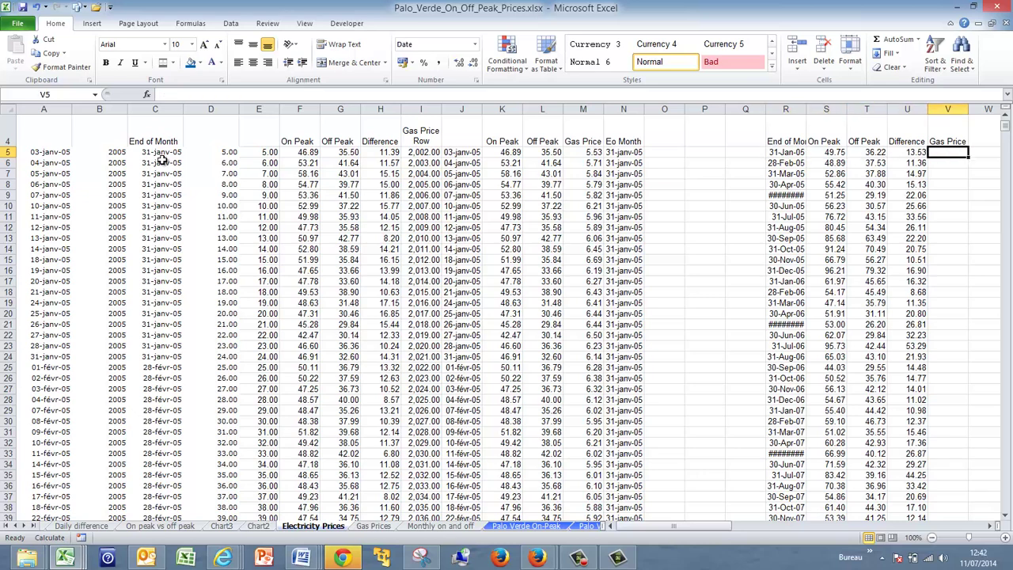
{"action": "type", "text": "=a"}
{"action": "key", "text": "Down"}
{"action": "key", "text": "Down"}
{"action": "key", "text": "Down"}
{"action": "key", "text": "Down"}
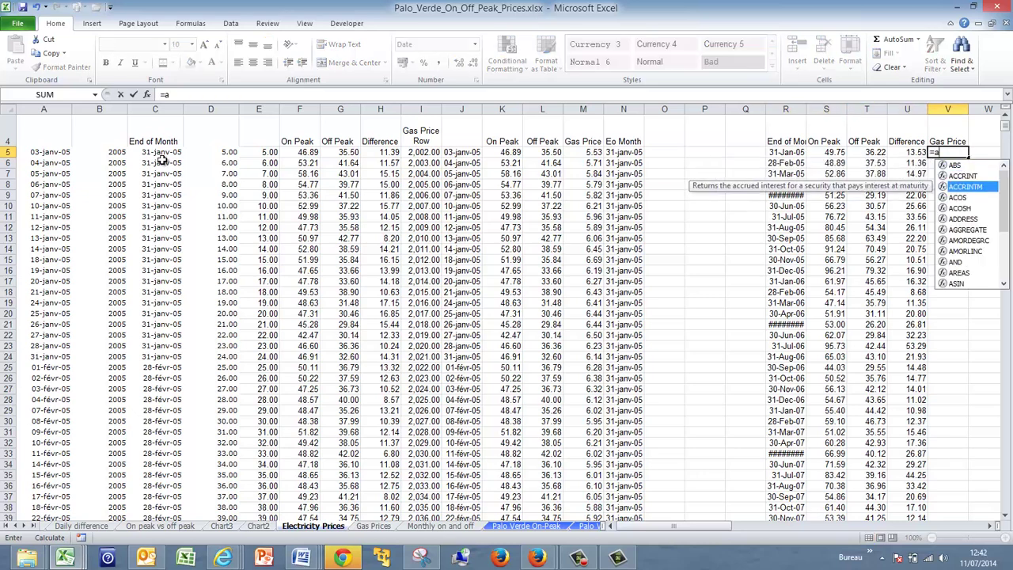
{"action": "key", "text": "Up"}
{"action": "key", "text": "Up"}
{"action": "type", "text": "v"}
{"action": "key", "text": "Down"}
{"action": "key", "text": "Down"}
{"action": "key", "text": "Down"}
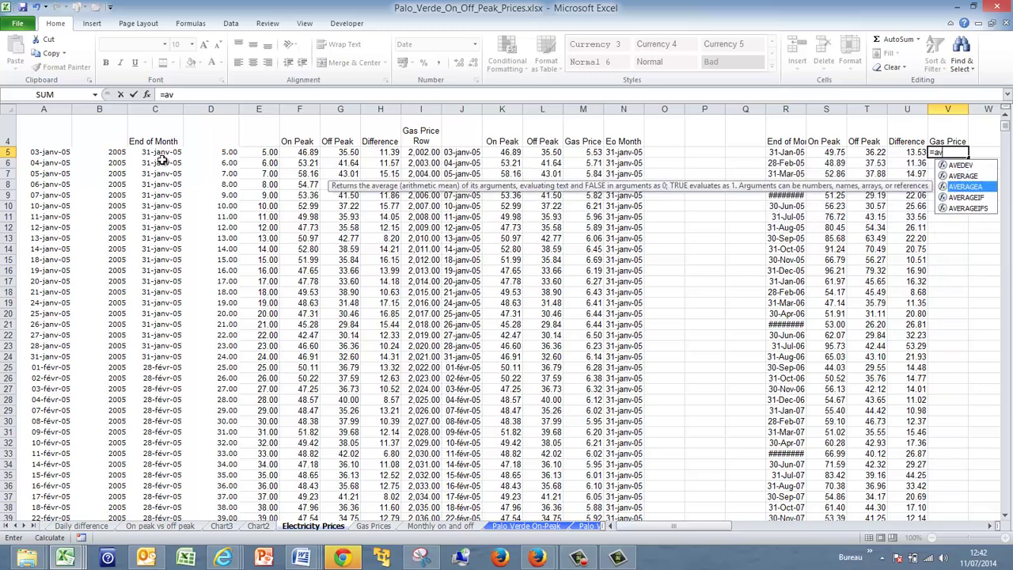
{"action": "key", "text": "Tab"}
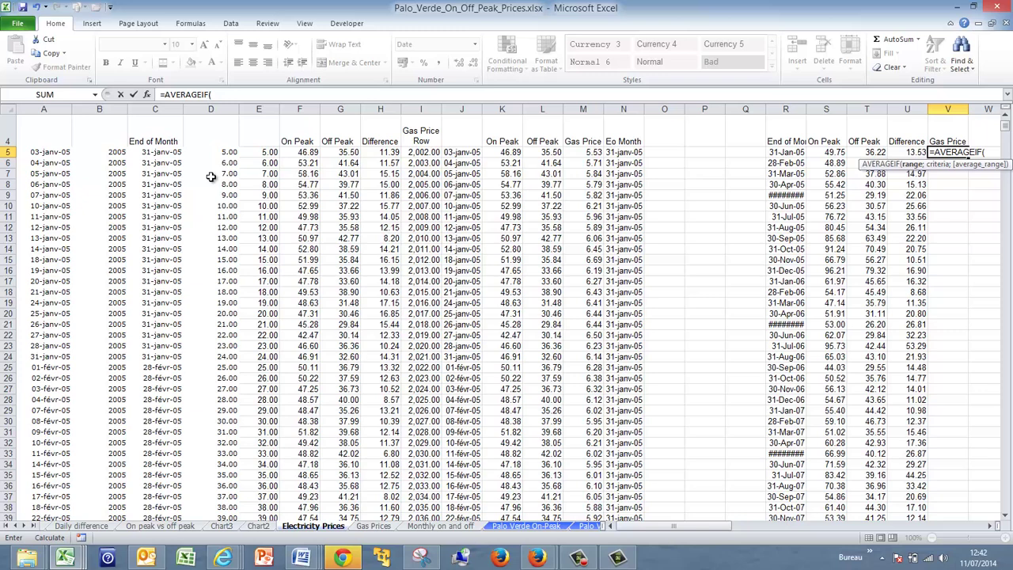
{"action": "left_click", "coordinate": [623, 109]}
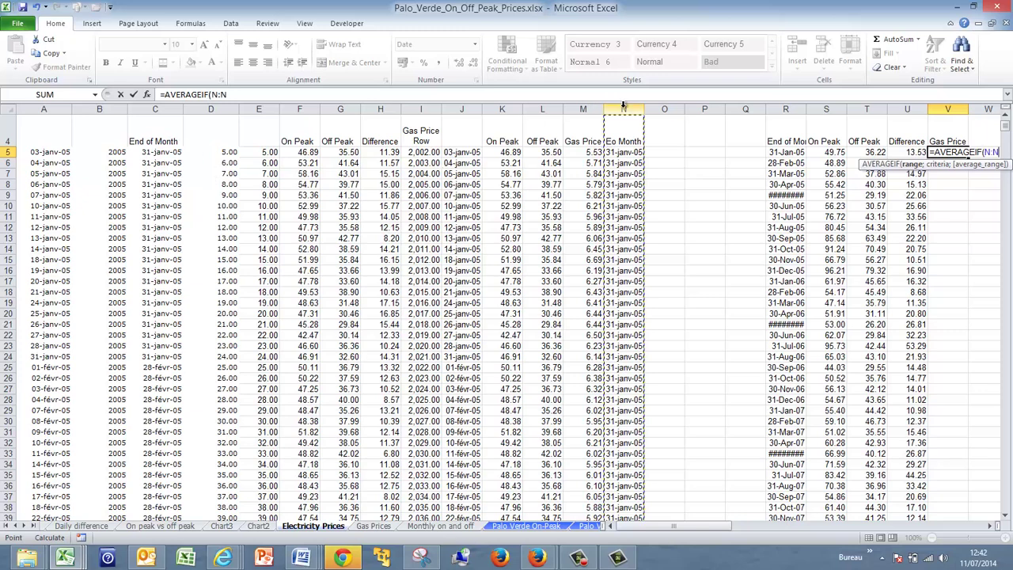
{"action": "type", "text": ";"}
{"action": "key", "text": "Left"}
{"action": "key", "text": "Left"}
{"action": "key", "text": "Left"}
{"action": "key", "text": "Left"}
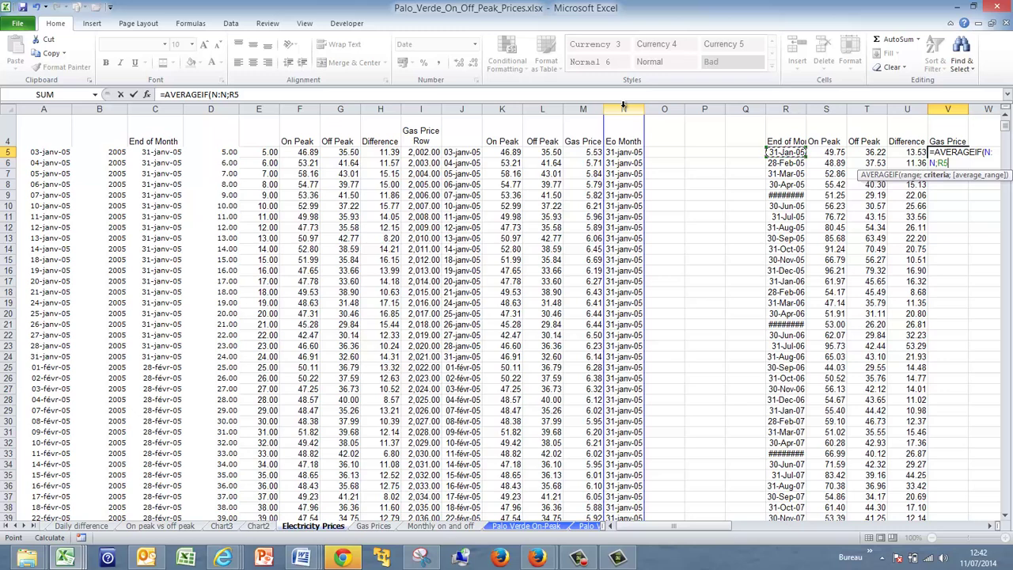
{"action": "type", "text": ";"}
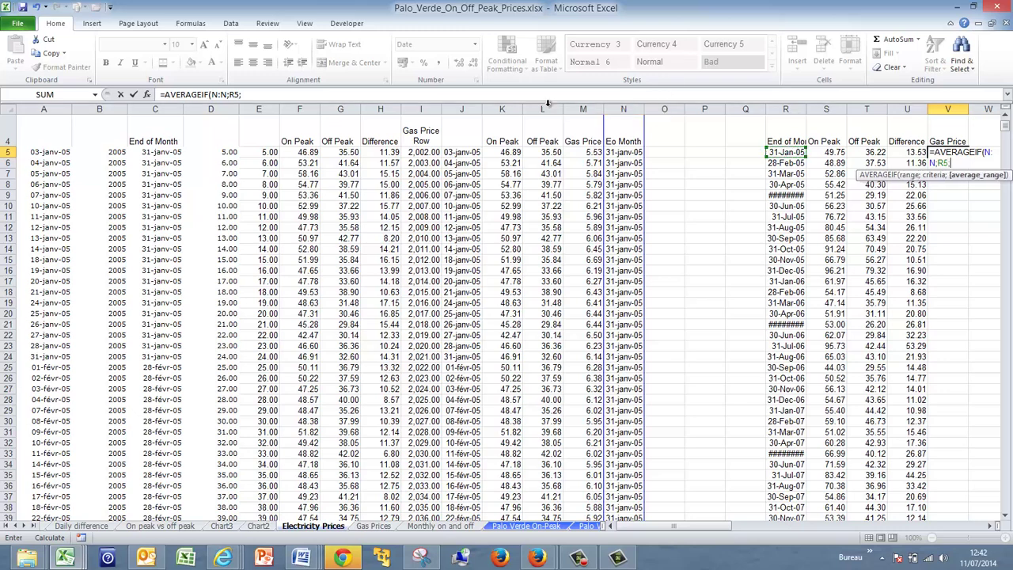
{"action": "left_click", "coordinate": [581, 109]}
{"action": "key", "text": "Return"}
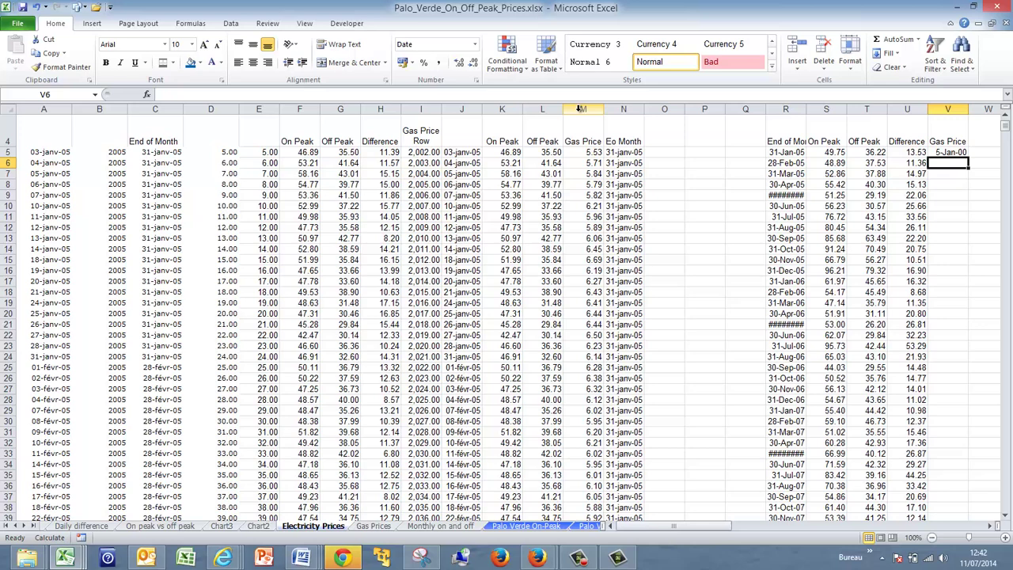
Apply Number format to V5 and fill the gas average formula down column V.
{"action": "key", "text": "Up"}
{"action": "key", "text": "ctrl+shift+1"}
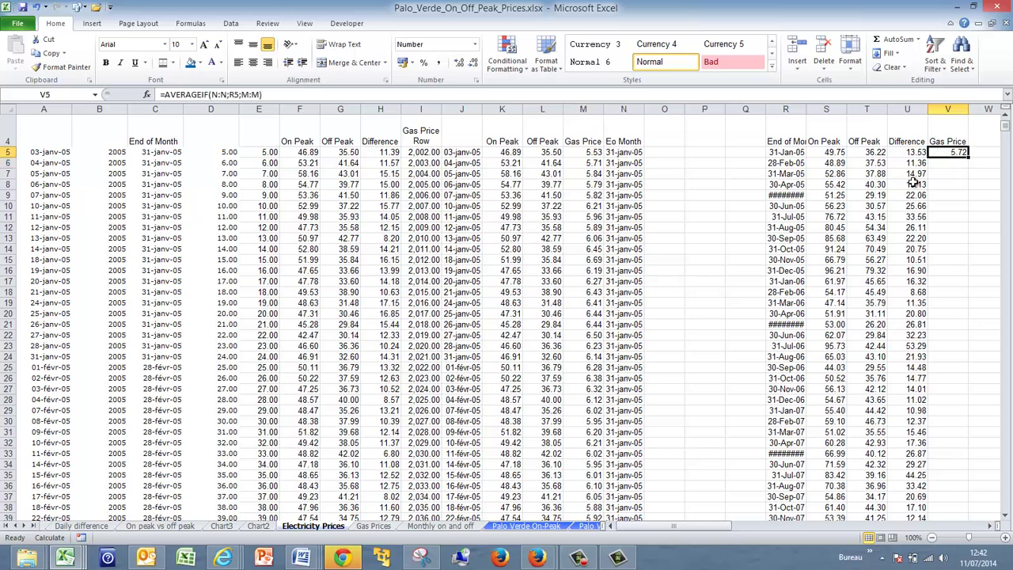
{"action": "double_click", "coordinate": [967, 157]}
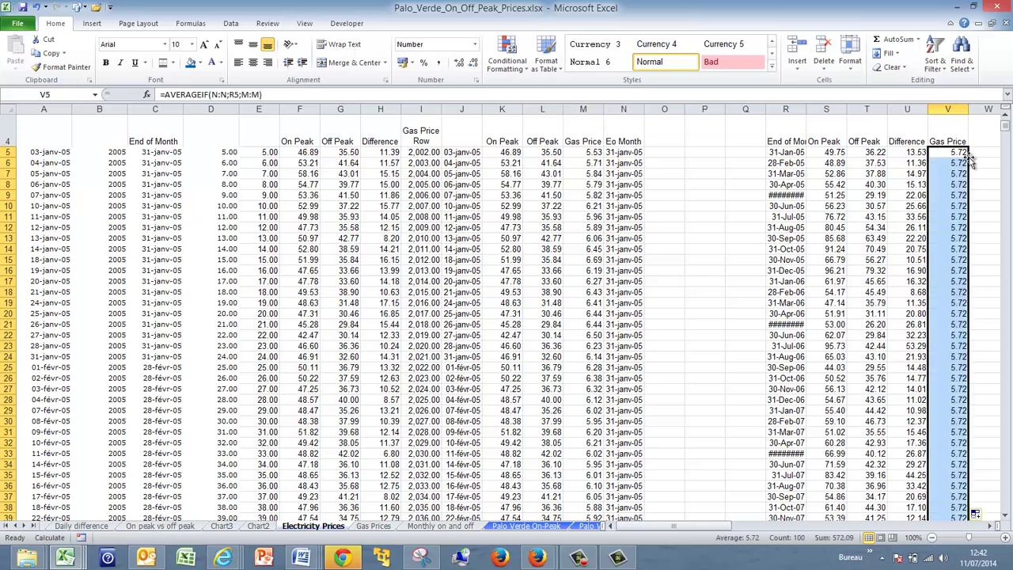
{"action": "left_click", "coordinate": [966, 162]}
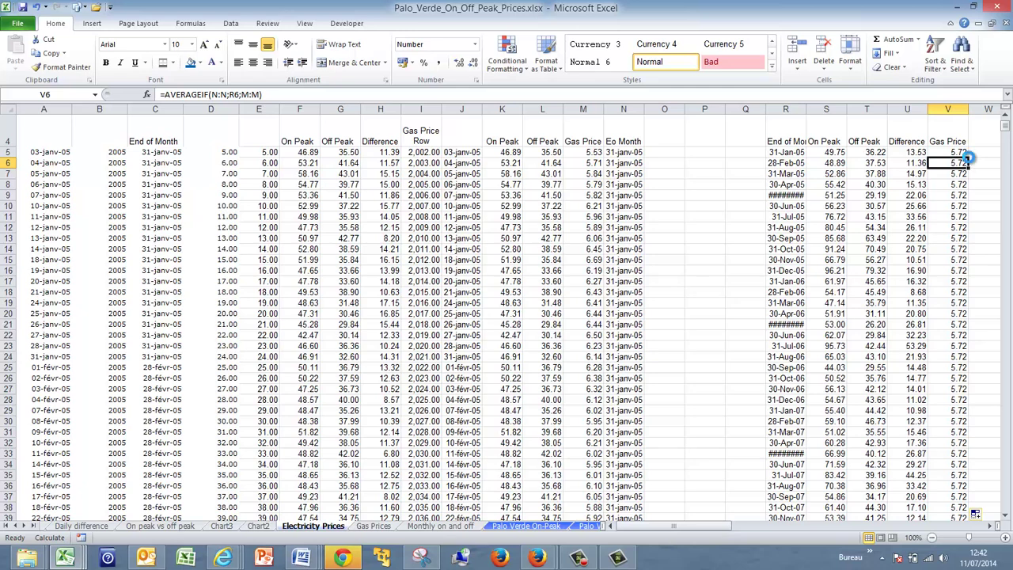
Recalculate, then group and collapse the Difference column U to hide it.
{"action": "key", "text": "Up"}
{"action": "key", "text": "Left"}
{"action": "key", "text": "Left"}
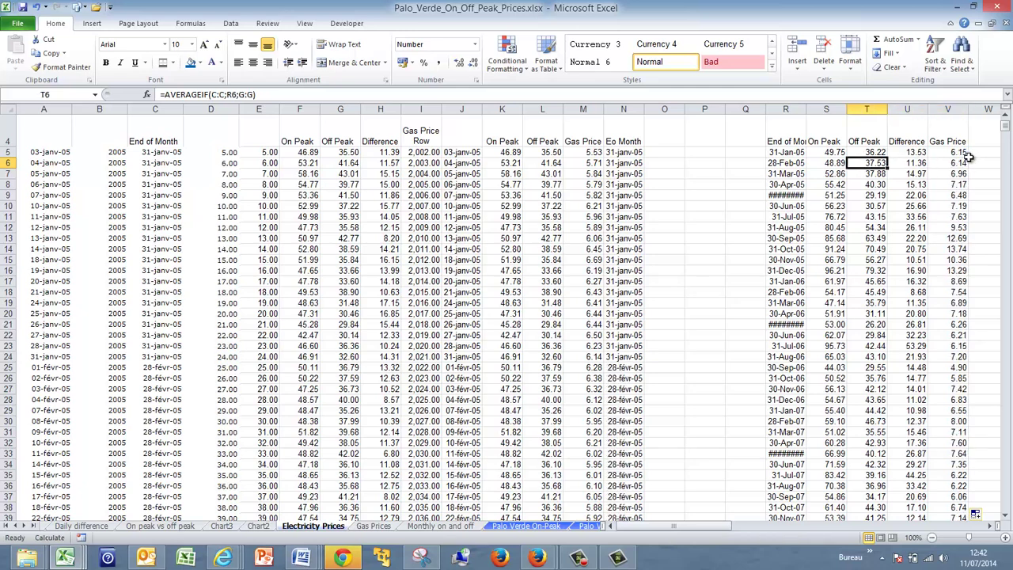
{"action": "key", "text": "Up"}
{"action": "key", "text": "Right"}
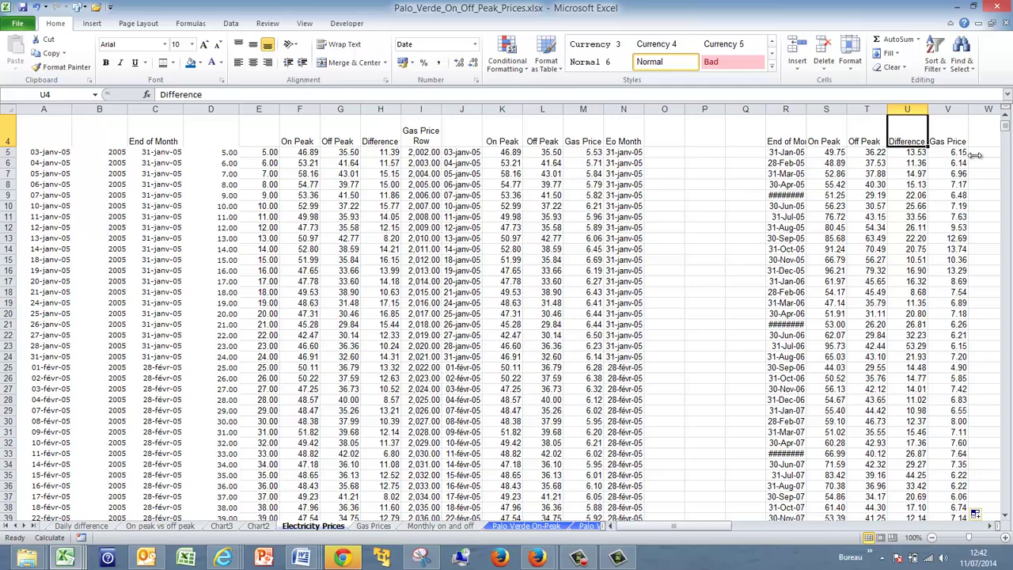
{"action": "left_click", "coordinate": [907, 108]}
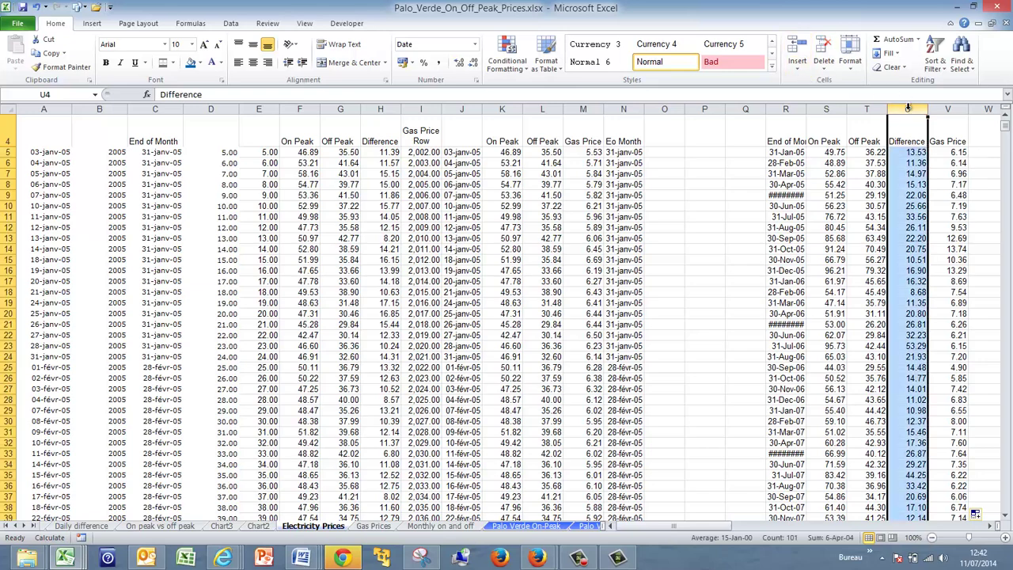
{"action": "key", "text": "shift+alt+Right"}
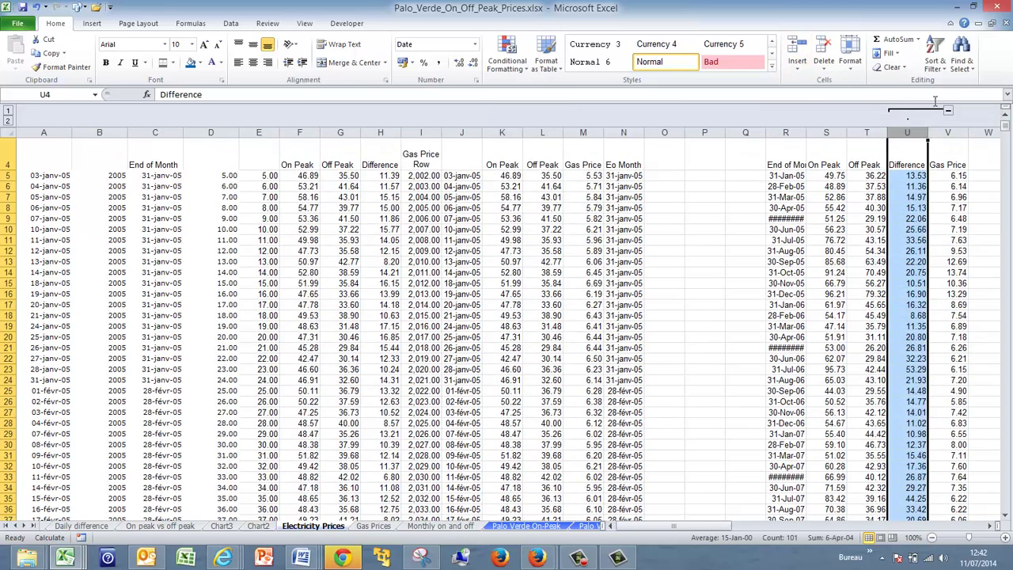
{"action": "scroll", "coordinate": [950, 117], "scroll_direction": "up", "scroll_amount": 1}
{"action": "left_click", "coordinate": [948, 113]}
Select the summary data R4:V104 and create the Chart4 chart sheet with F11.
{"action": "key", "text": "Left"}
{"action": "key", "text": "Left"}
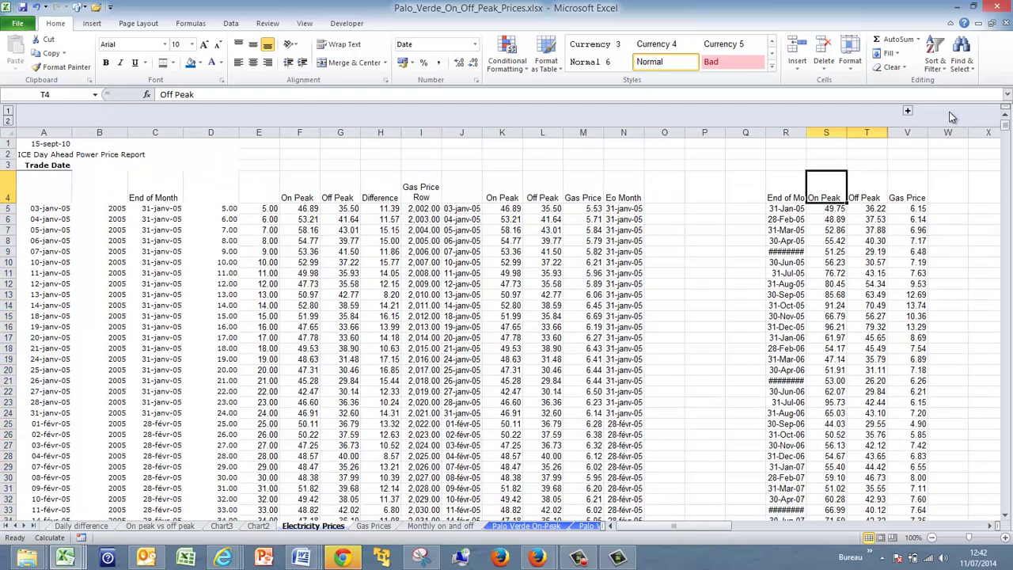
{"action": "key", "text": "Left"}
{"action": "key", "text": "shift+Right"}
{"action": "key", "text": "shift+Right"}
{"action": "key", "text": "shift+Right"}
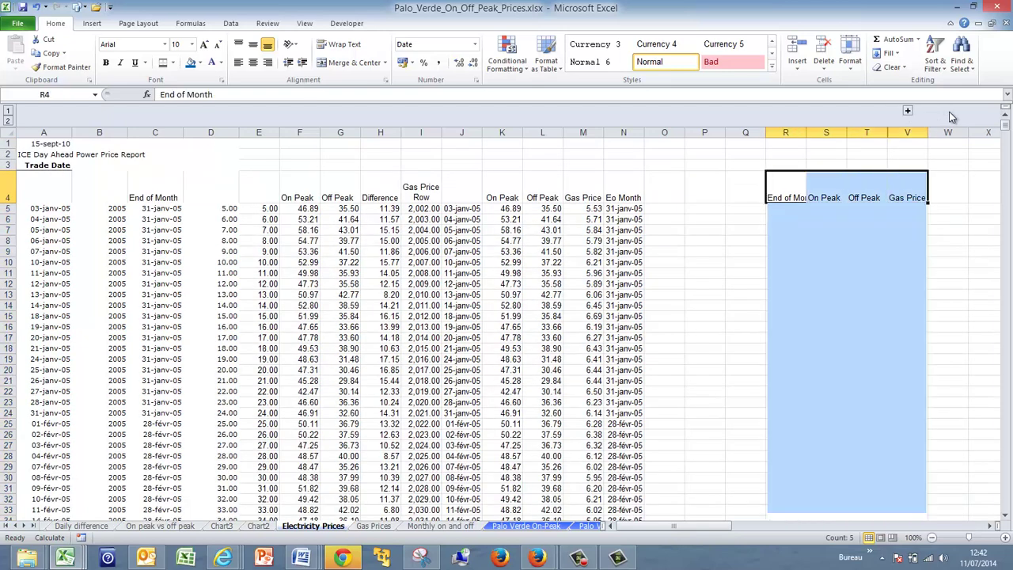
{"action": "key", "text": "ctrl+shift+Down"}
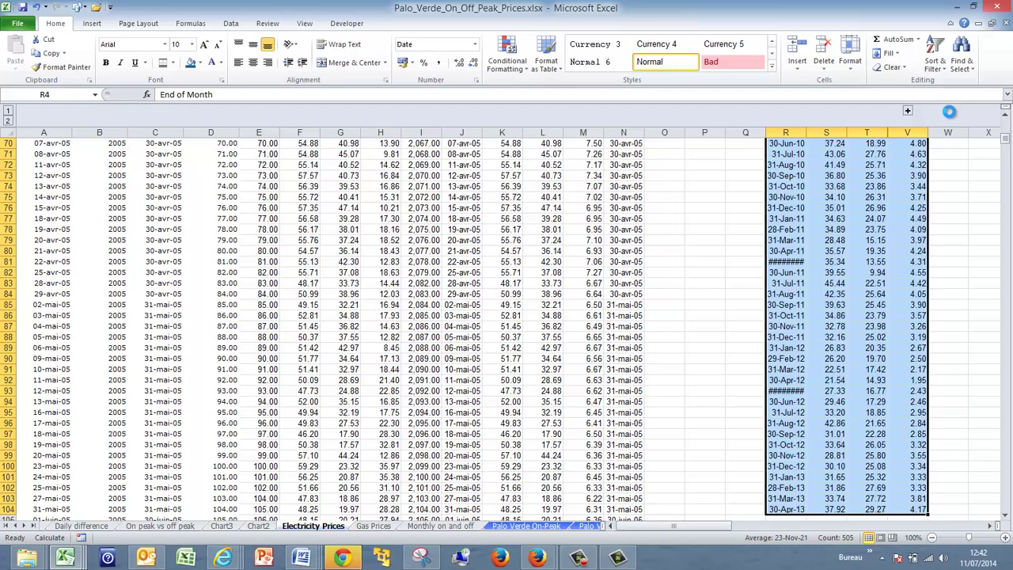
{"action": "key", "text": "F11"}
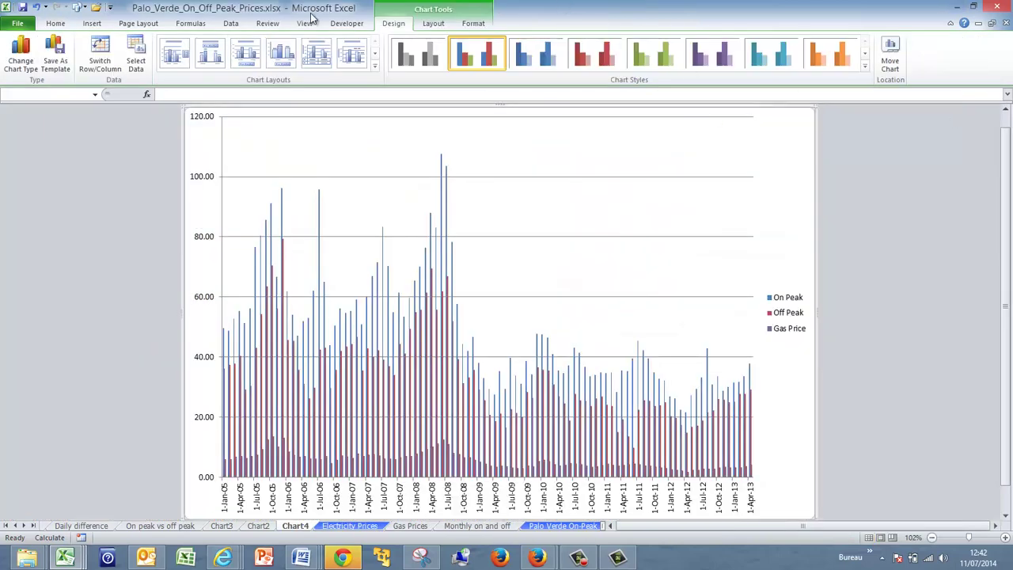
Change the chart type to a plain Line chart.
{"action": "left_click", "coordinate": [22, 49]}
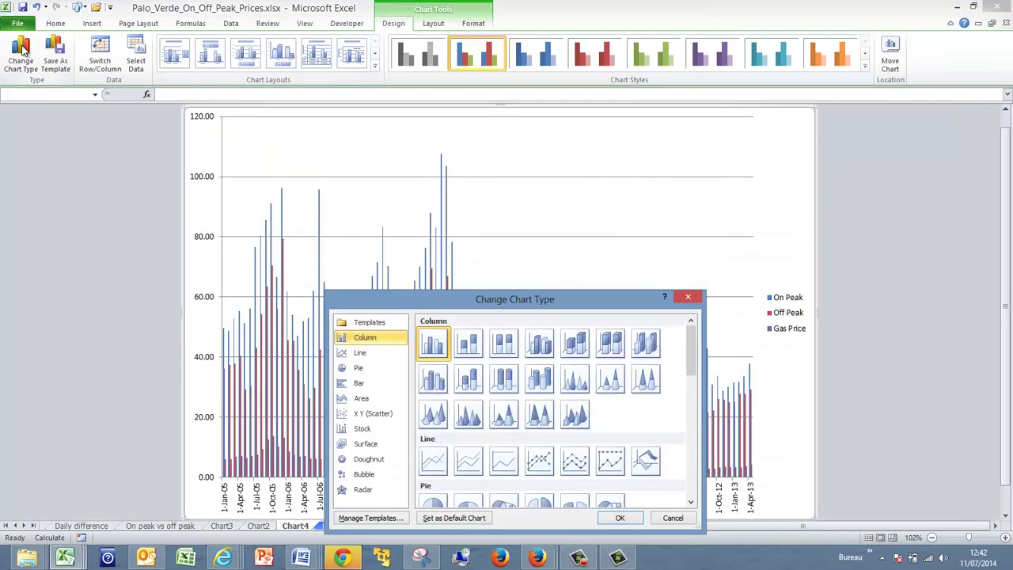
{"action": "left_click", "coordinate": [439, 466]}
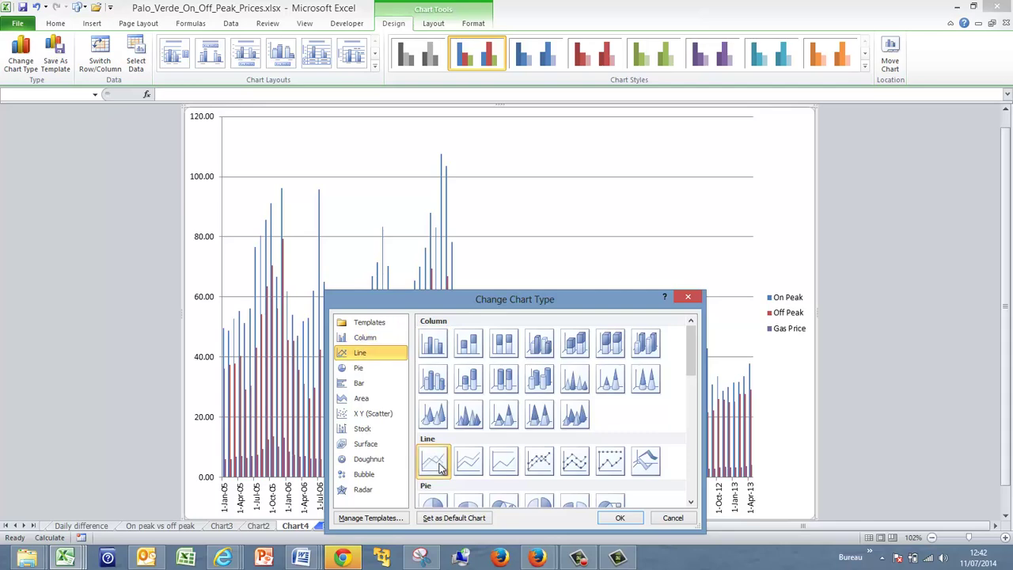
{"action": "left_click", "coordinate": [620, 519]}
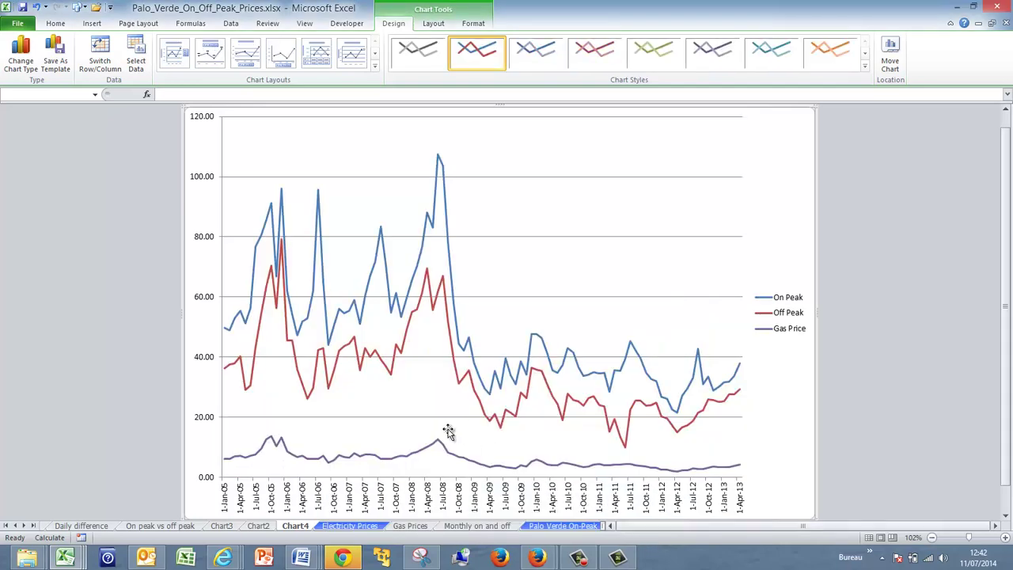
Plot the Gas Price series on a secondary axis.
{"action": "right_click", "coordinate": [453, 461]}
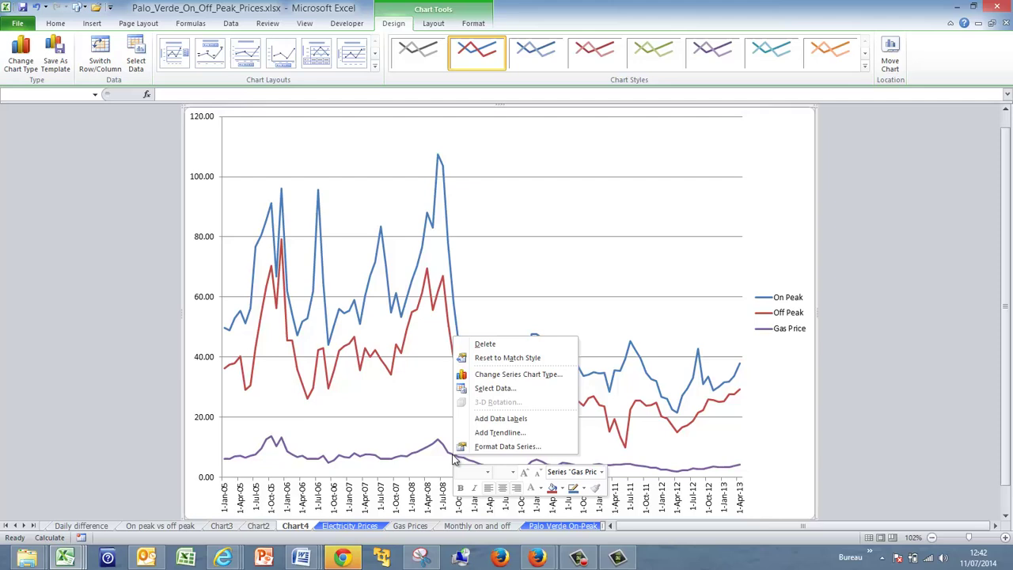
{"action": "left_click", "coordinate": [495, 450]}
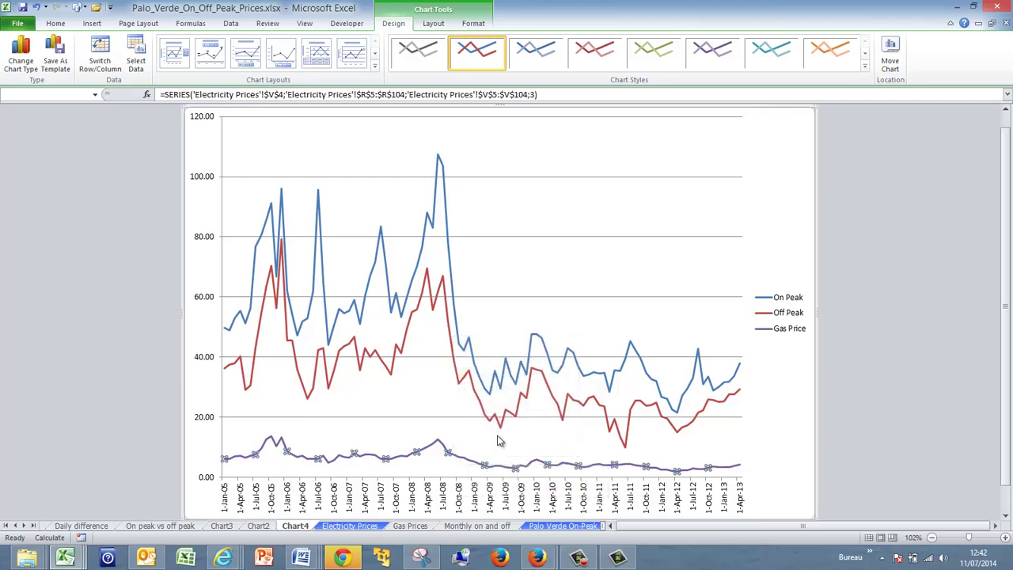
{"action": "left_click", "coordinate": [462, 174]}
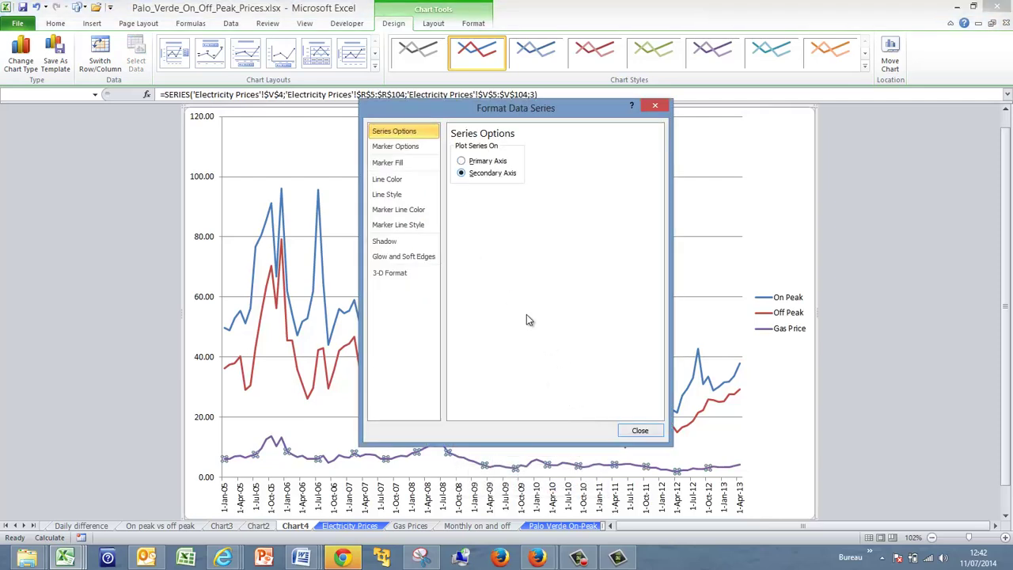
{"action": "left_click", "coordinate": [639, 430]}
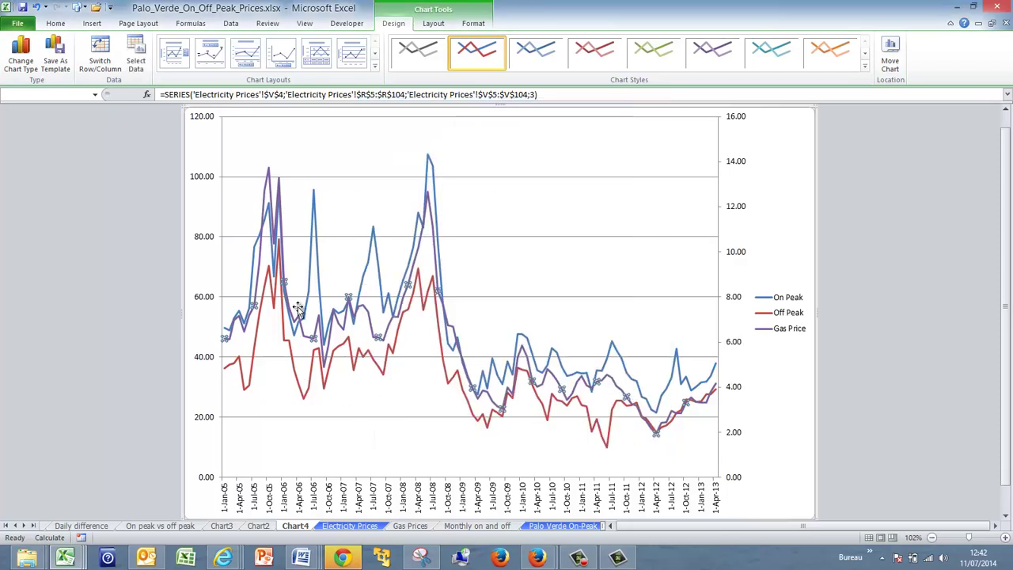
Give the Gas Price line a solid green line colour.
{"action": "right_click", "coordinate": [417, 258]}
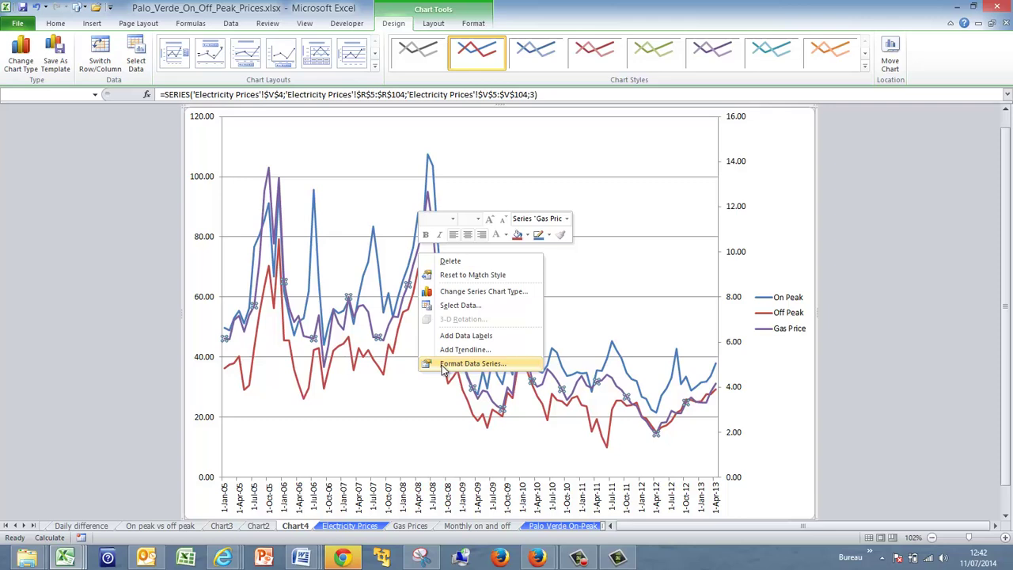
{"action": "left_click", "coordinate": [472, 363]}
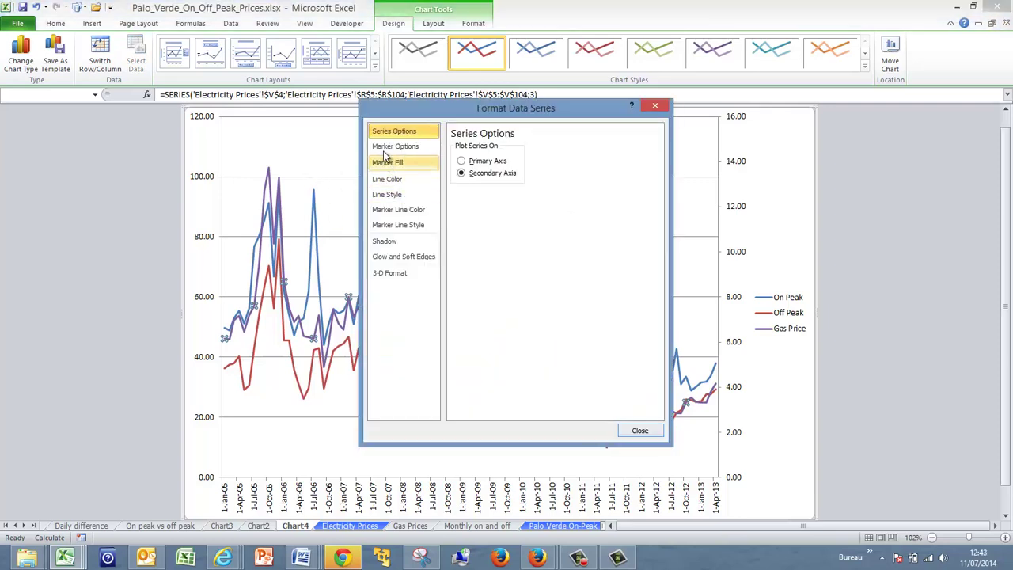
{"action": "left_click", "coordinate": [391, 186]}
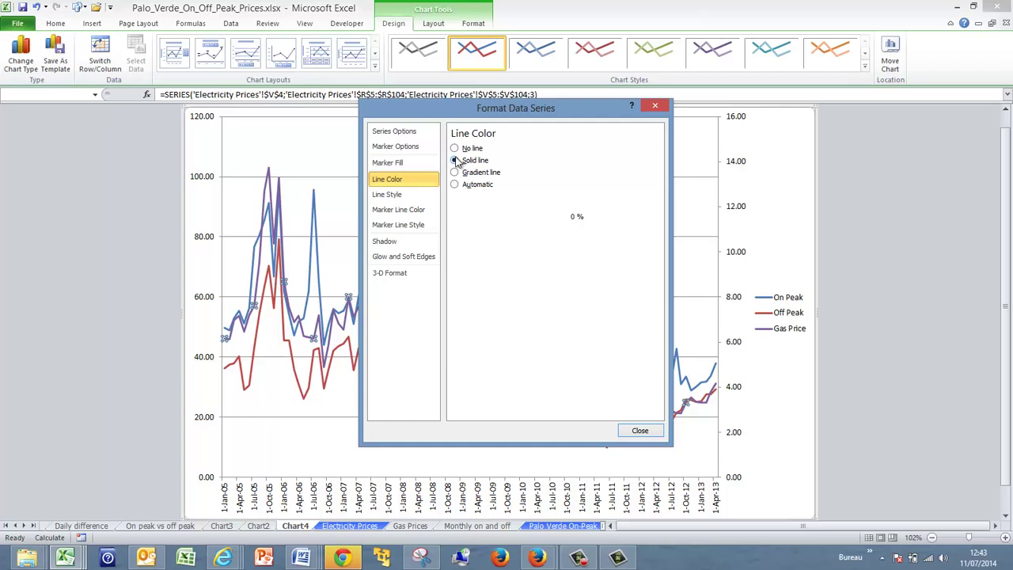
{"action": "left_click", "coordinate": [455, 161]}
{"action": "left_click", "coordinate": [506, 200]}
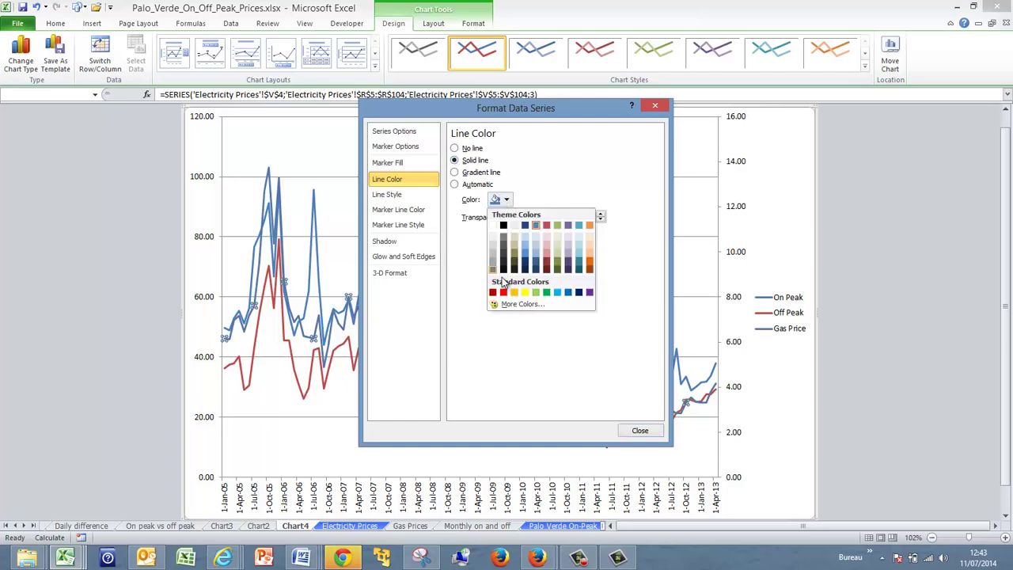
{"action": "left_click", "coordinate": [546, 292]}
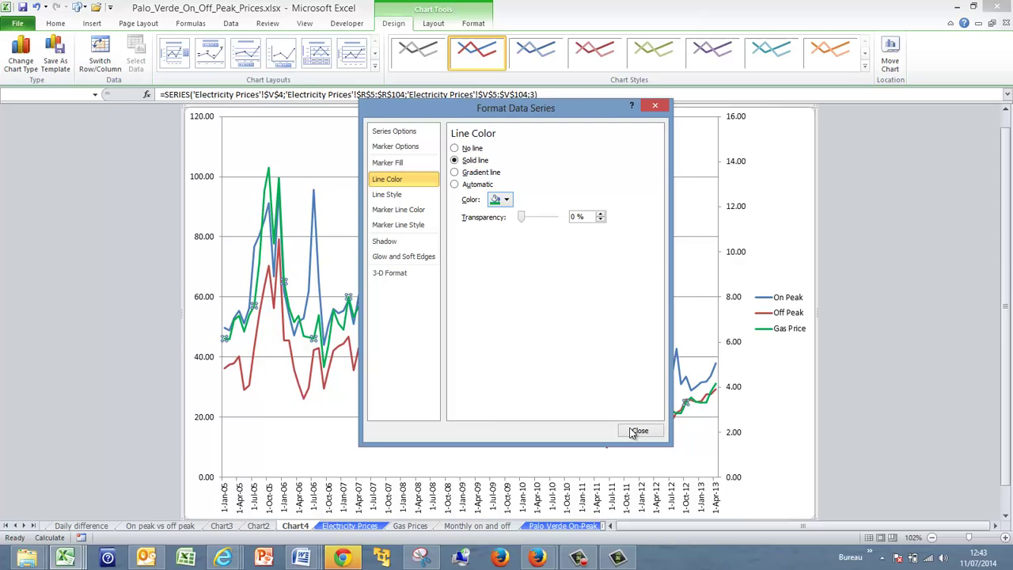
{"action": "left_click", "coordinate": [638, 430]}
{"action": "left_click", "coordinate": [405, 423]}
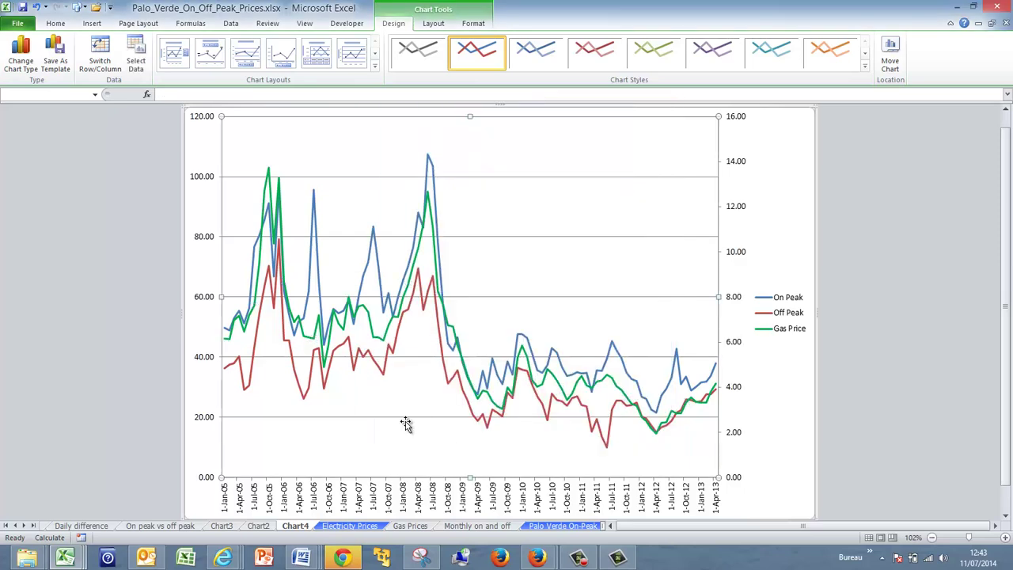
{"action": "left_click", "coordinate": [578, 558]}
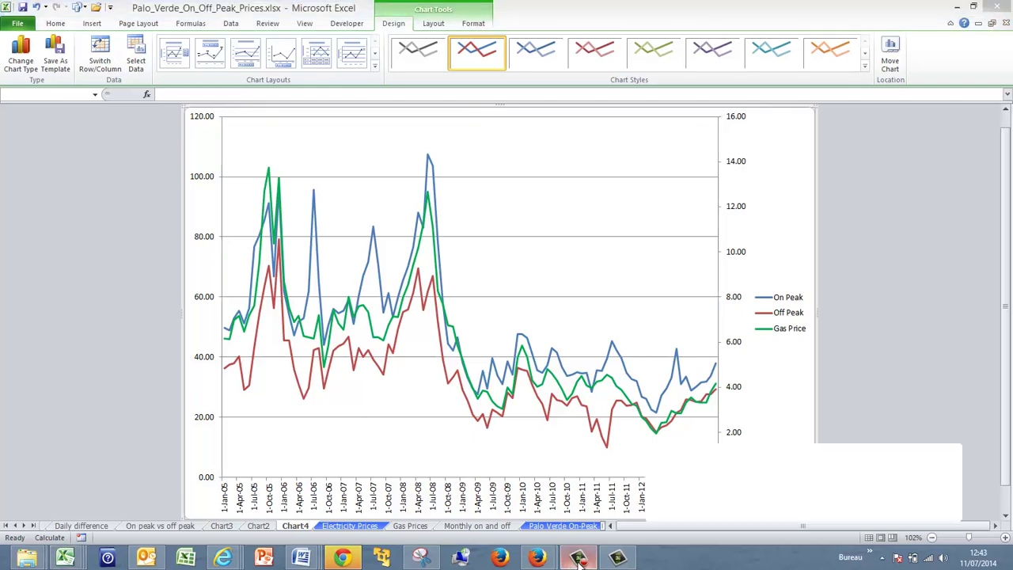